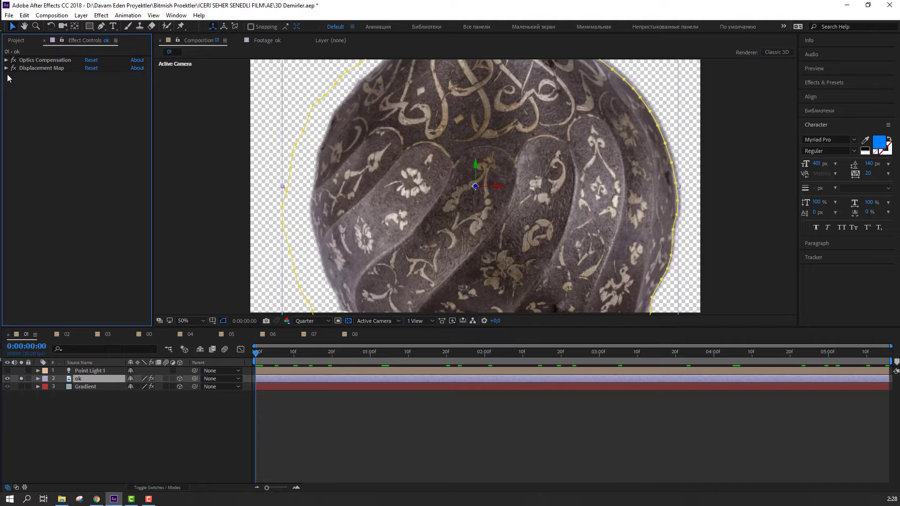
# Compare the ok layer with both of its effects off and with only Optics Compensation on, scrubbing through each state.
pyautogui.click(13, 69)
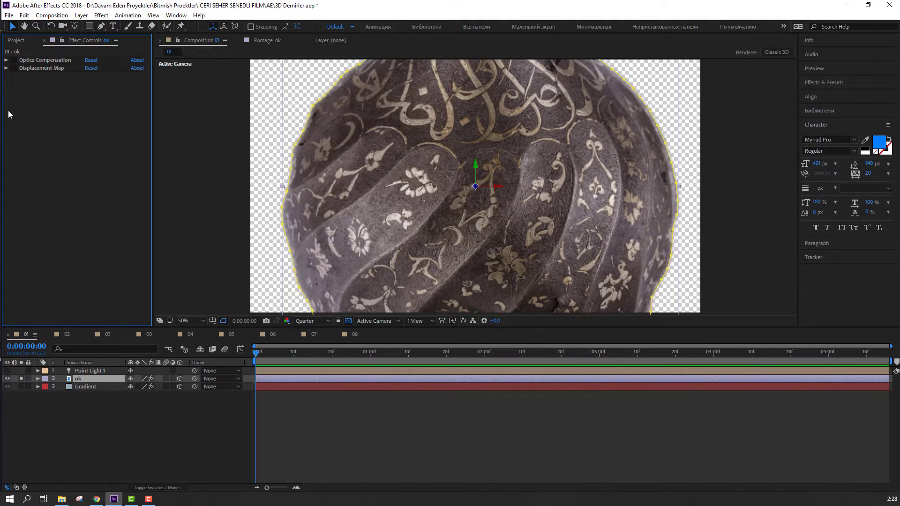
pyautogui.moveTo(262, 357); pyautogui.dragTo(120, 357)
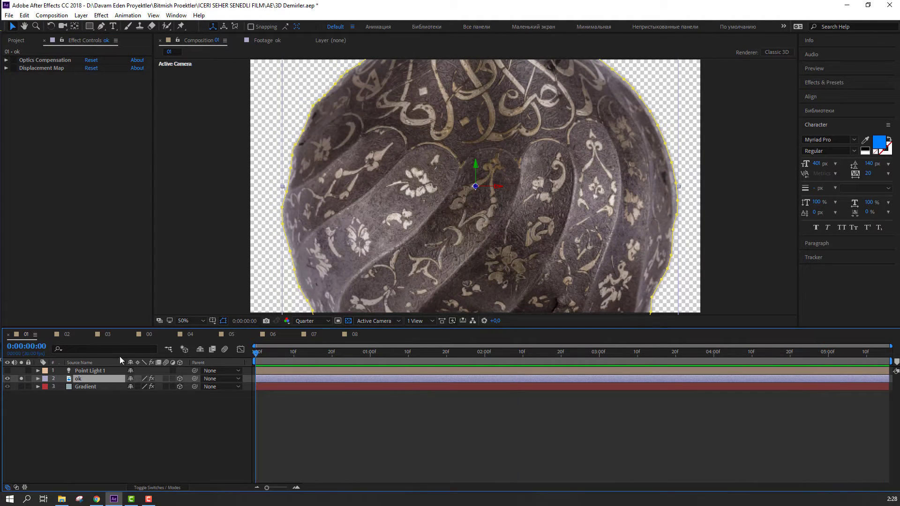
pyautogui.click(13, 60)
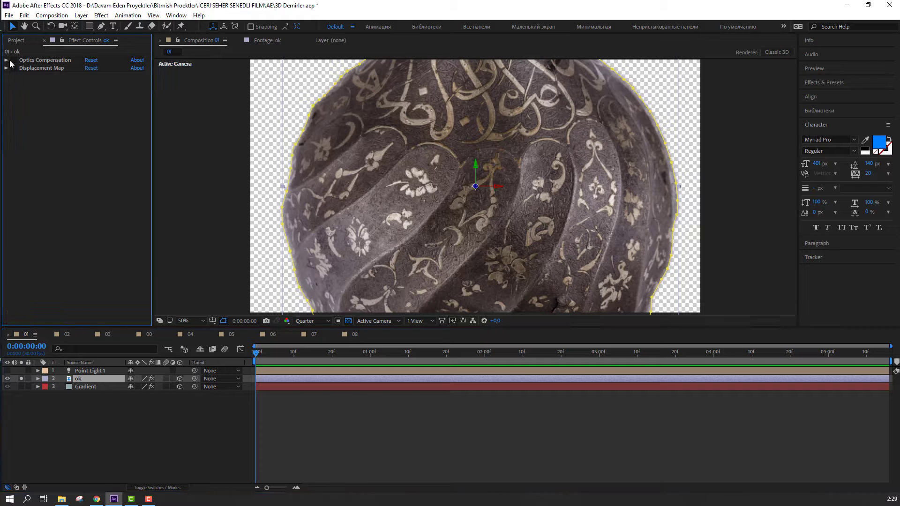
pyautogui.moveTo(257, 357); pyautogui.dragTo(160, 373)
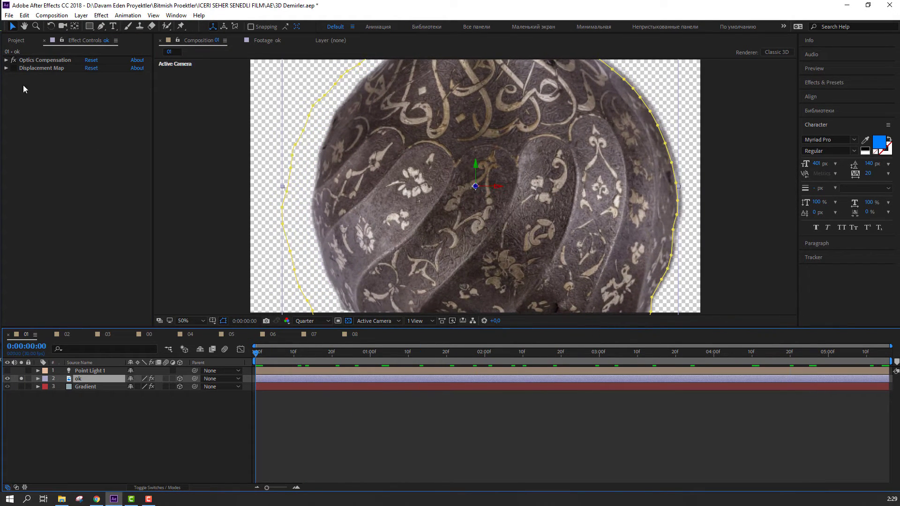
# Inspect the ok layer's Optics Compensation settings, including the keyframed View Center, and collapse them again.
pyautogui.click(7, 60)
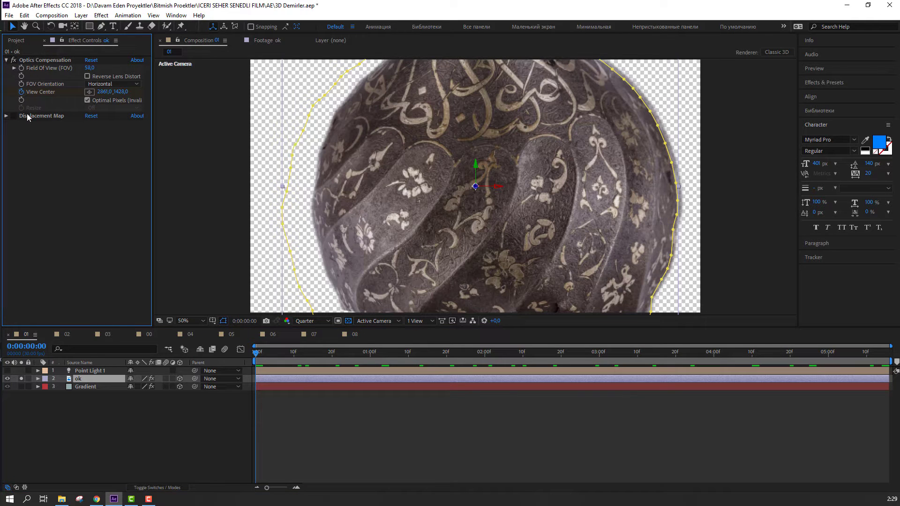
pyautogui.moveTo(108, 96); pyautogui.dragTo(108, 117)
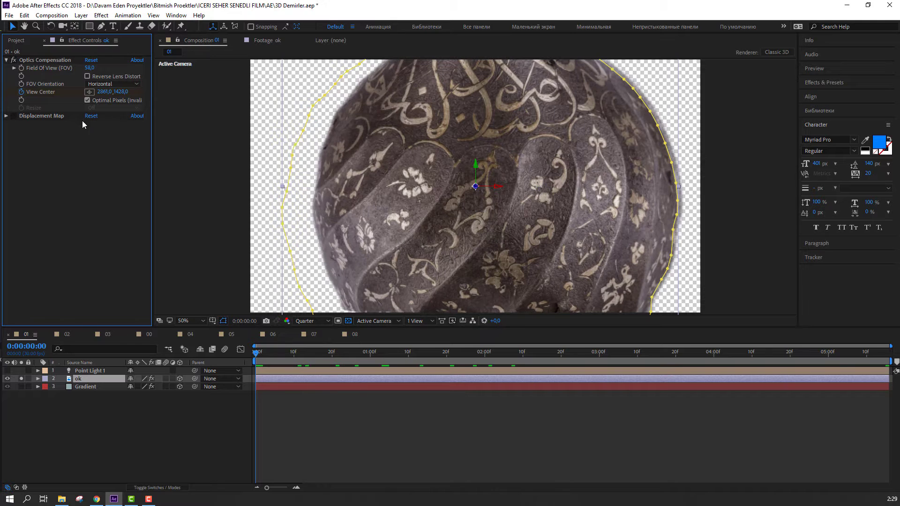
pyautogui.click(6, 60)
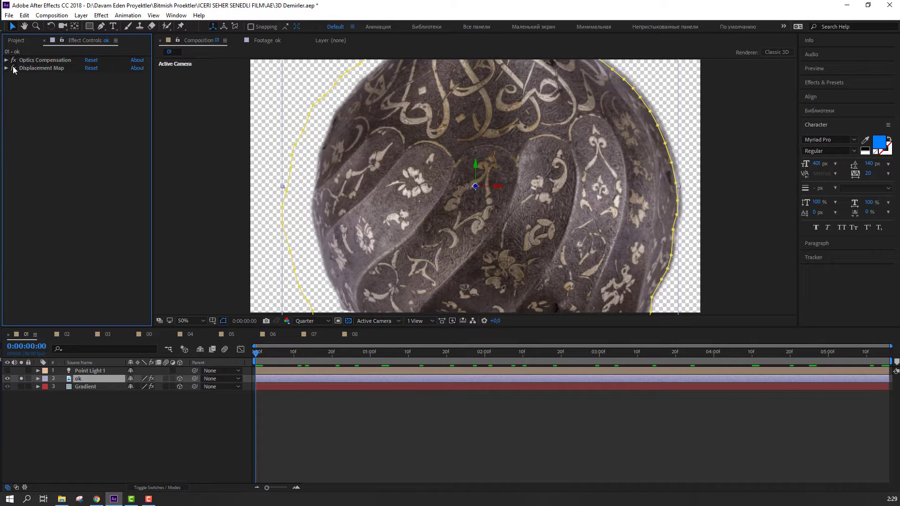
# Compare the ok layer's surface detail with Displacement Map off and on at Full resolution, and return the preview to Quarter.
pyautogui.click(13, 68)
pyautogui.scroll(4, 463, 227)
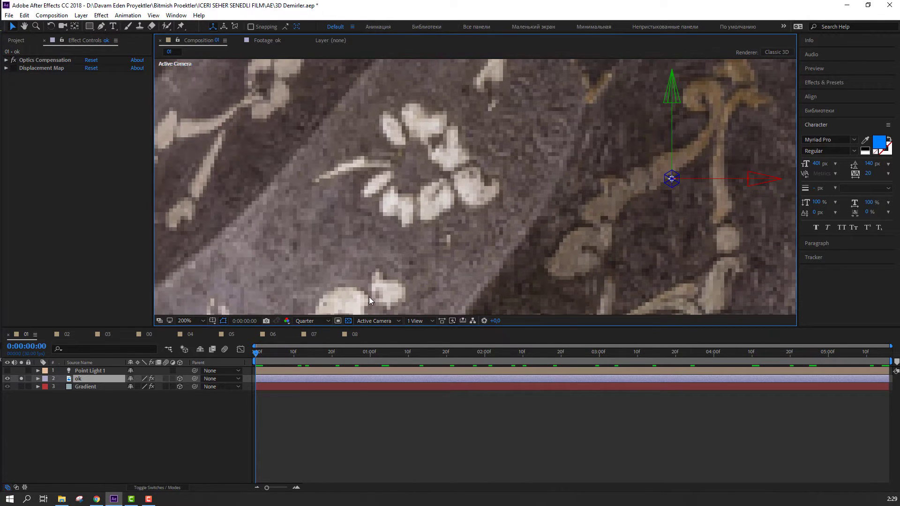
pyautogui.click(312, 321)
pyautogui.click(307, 325)
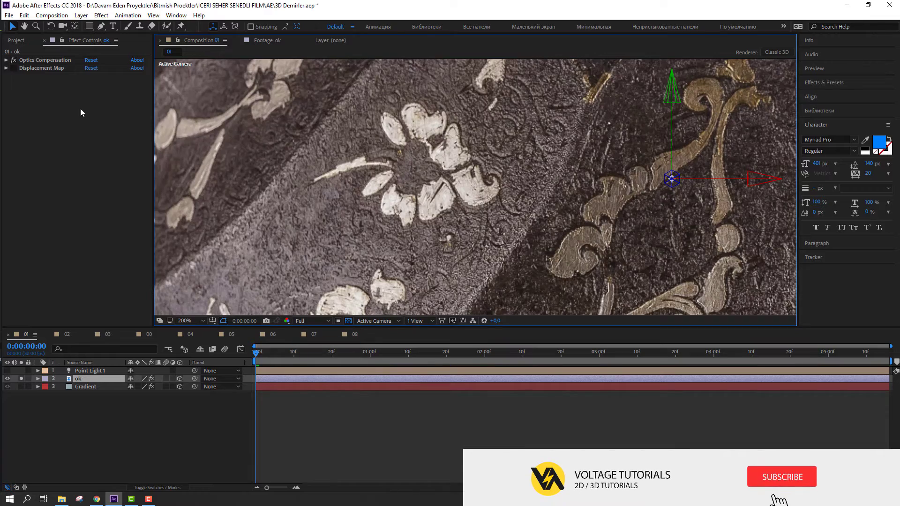
pyautogui.click(14, 69)
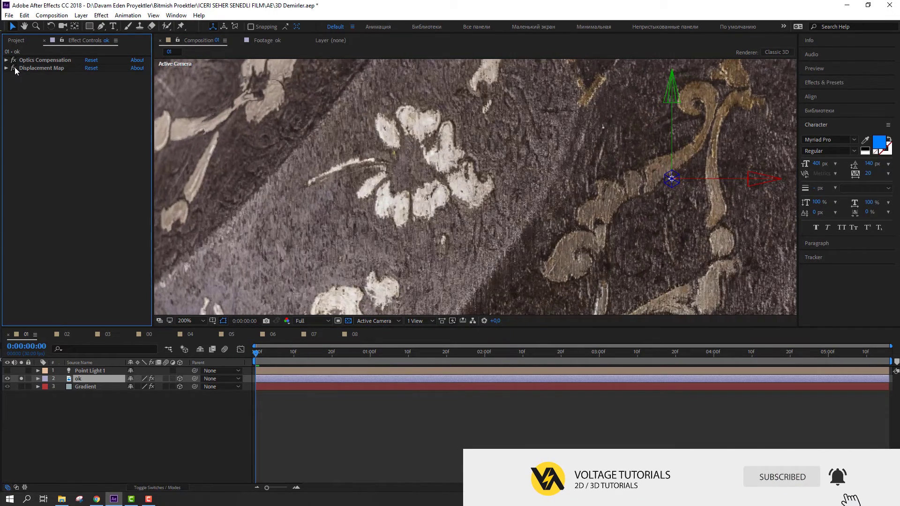
pyautogui.press(',')
pyautogui.press(',')
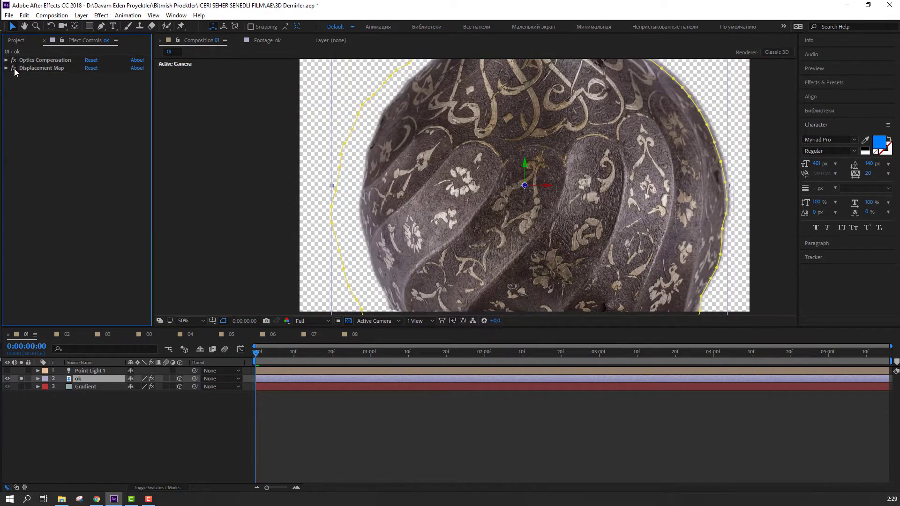
pyautogui.click(309, 321)
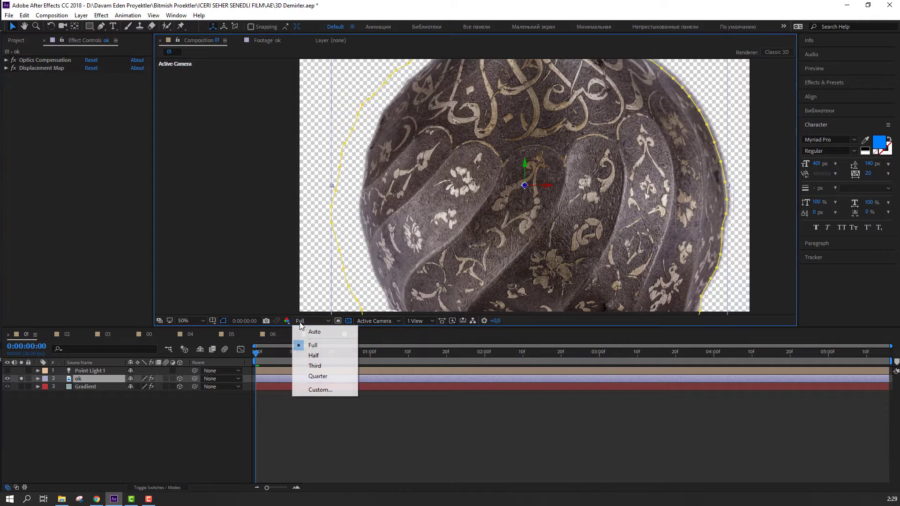
pyautogui.click(319, 376)
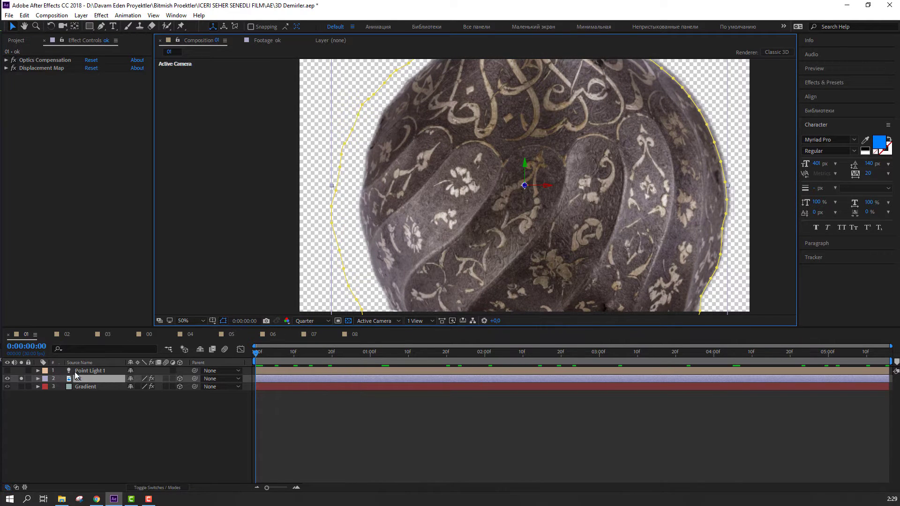
# Unsolo the ok layer and turn on Point Light 1 in composition 01.
pyautogui.click(89, 371)
pyautogui.click(21, 379)
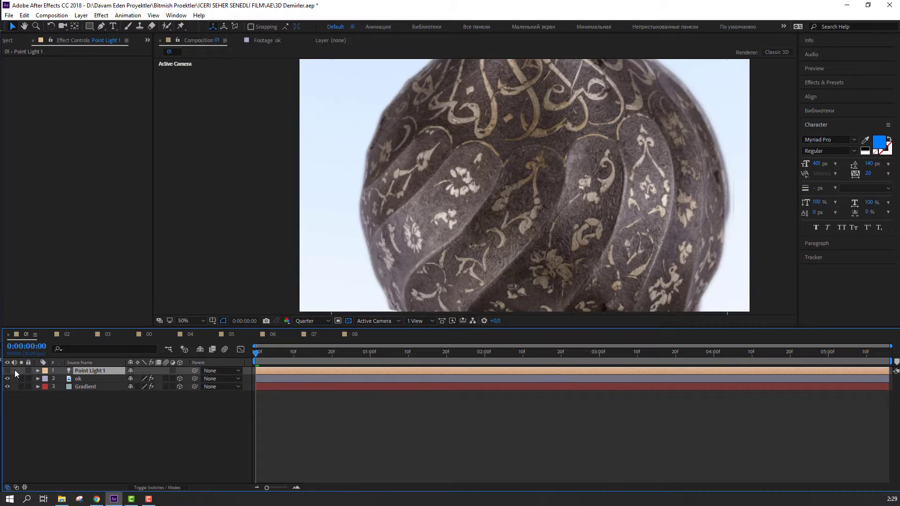
pyautogui.click(8, 371)
pyautogui.click(8, 371)
pyautogui.click(8, 371)
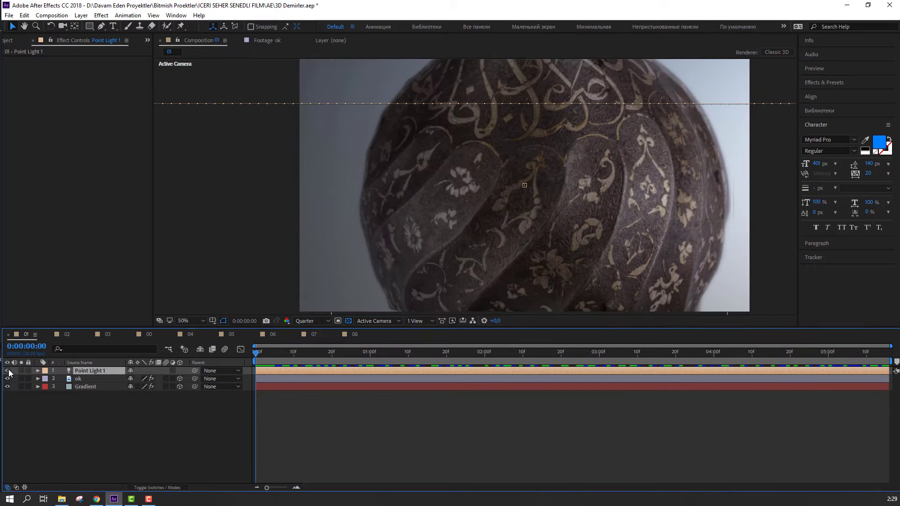
# Preview how Point Light 1 moves across the object in composition 01, and return to the first frame.
pyautogui.click(202, 321)
pyautogui.click(215, 163)
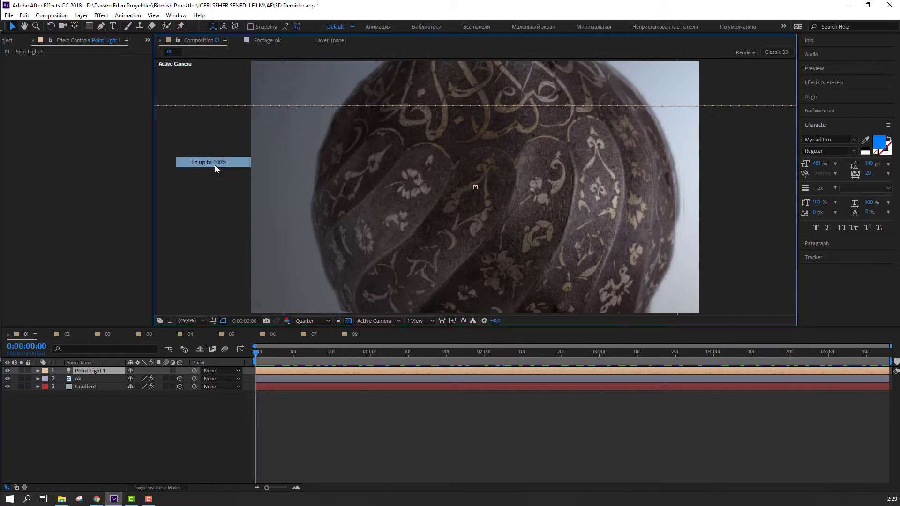
pyautogui.click(347, 461)
pyautogui.click(100, 372)
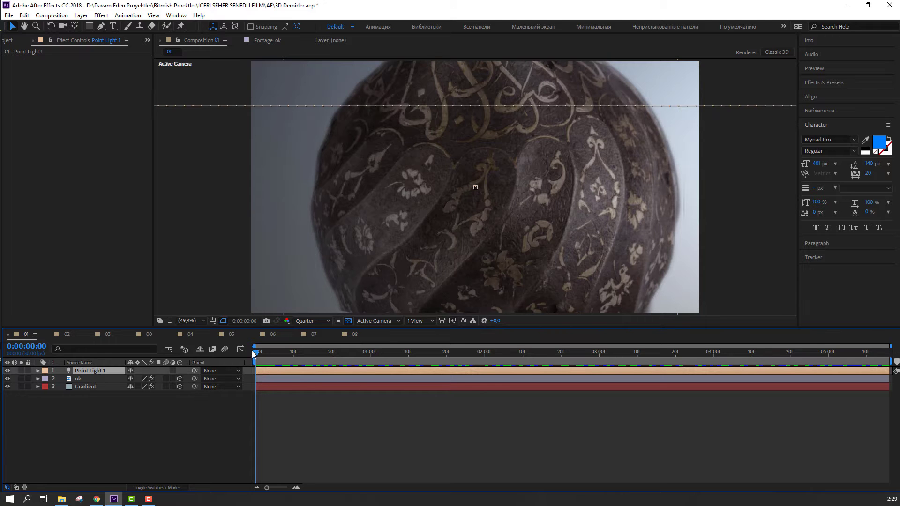
pyautogui.moveTo(255, 353); pyautogui.dragTo(426, 345)
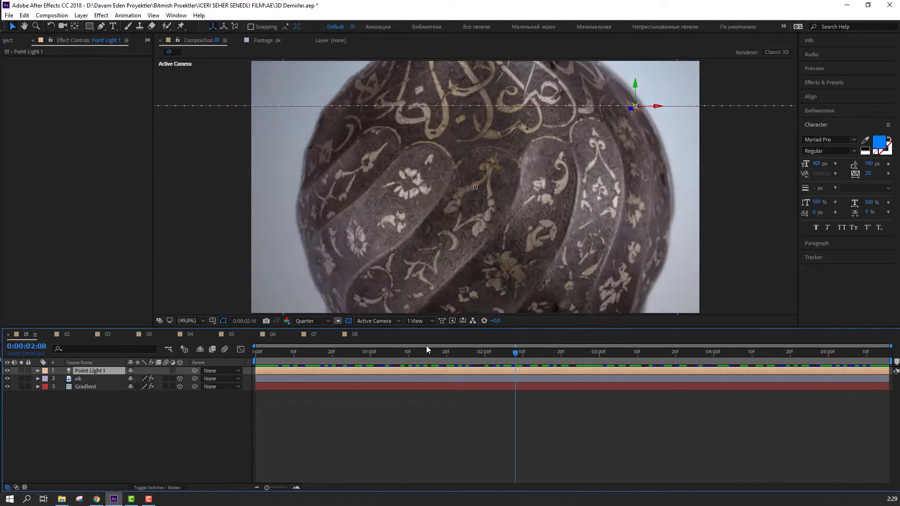
pyautogui.press('Home')
# Examine the whole motion path of Point Light 1 beyond the frame edges while scrubbing the timeline, ending at the first frame.
pyautogui.press(',')
pyautogui.press(',')
pyautogui.press(',')
pyautogui.press(',')
pyautogui.moveTo(257, 357); pyautogui.dragTo(435, 353)
pyautogui.press('Home')
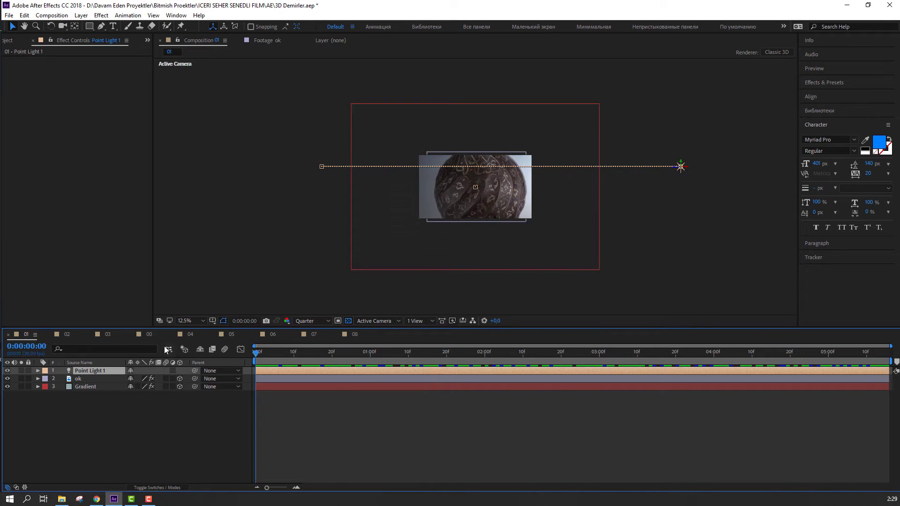
pyautogui.click(162, 394)
pyautogui.click(186, 321)
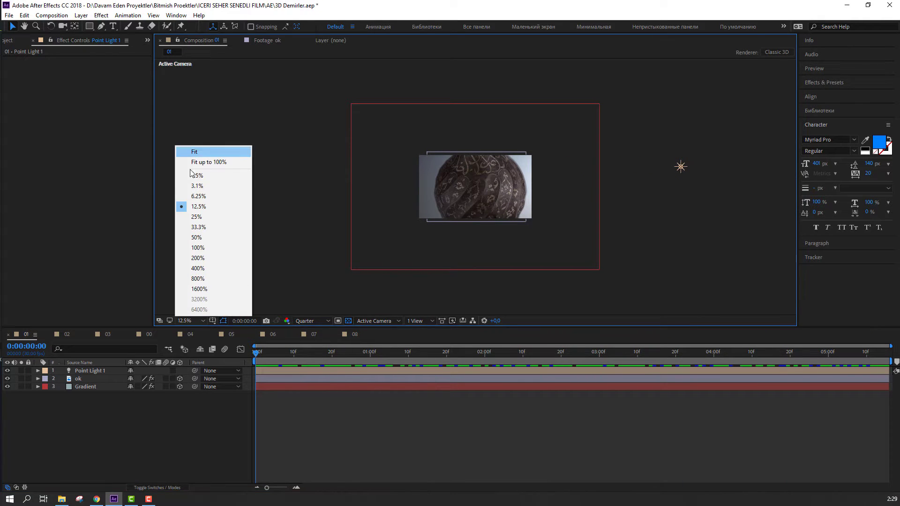
pyautogui.click(204, 164)
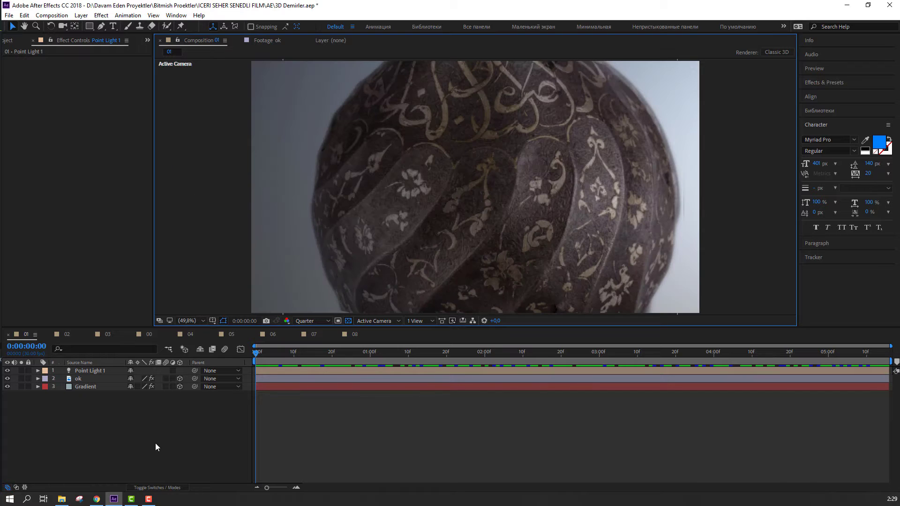
# Open composition 02 and hide every layer except the ok image layer.
pyautogui.click(66, 333)
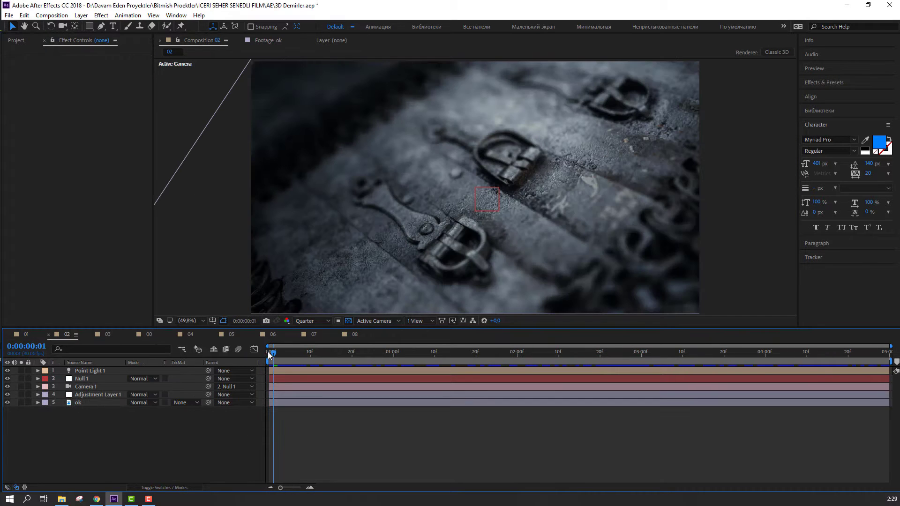
pyautogui.moveTo(280, 355)
pyautogui.mouseDown()
pyautogui.moveTo(813, 359)
pyautogui.moveTo(269, 361)
pyautogui.mouseUp()
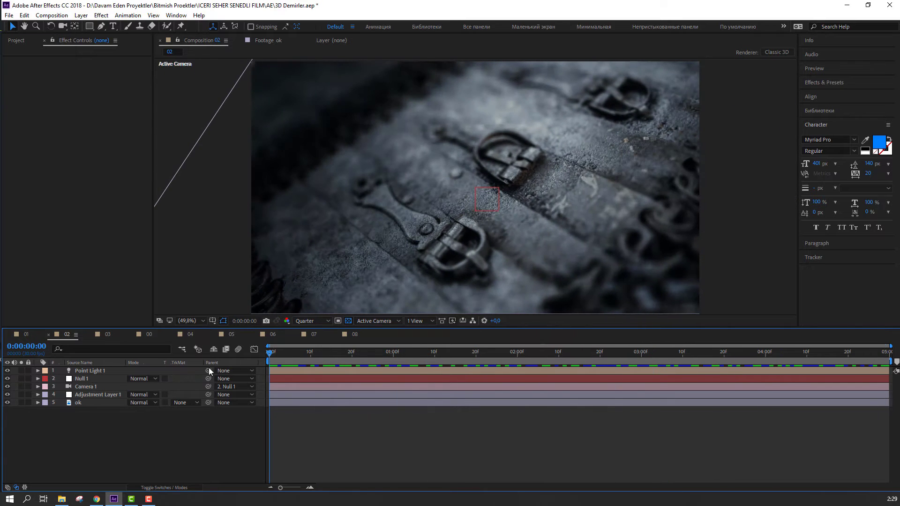
pyautogui.moveTo(11, 403); pyautogui.dragTo(10, 374)
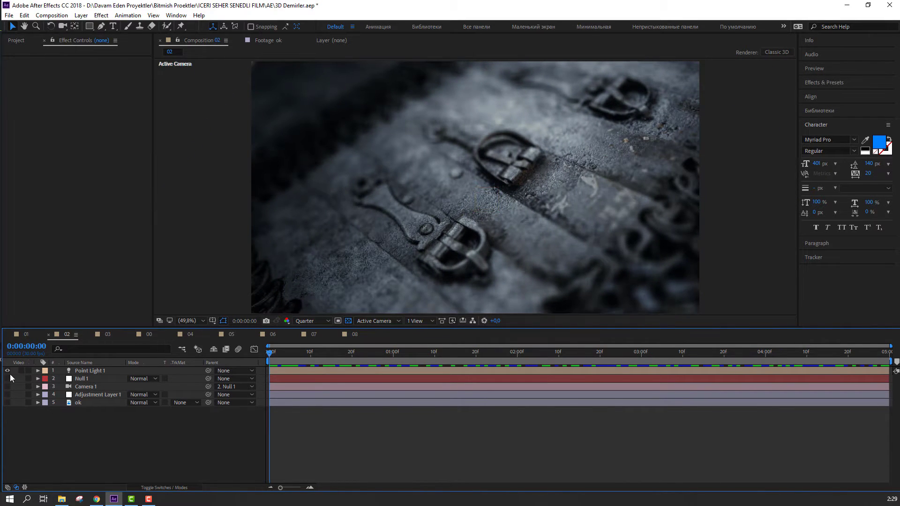
pyautogui.click(7, 403)
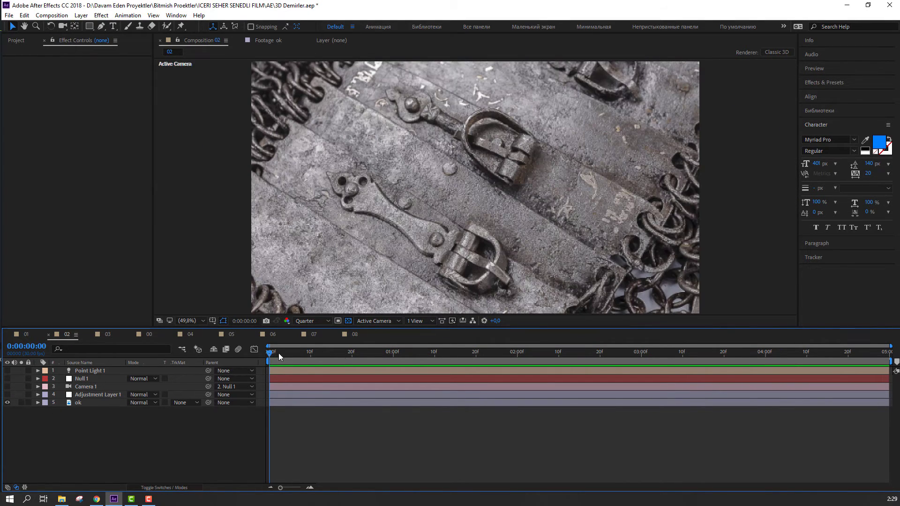
pyautogui.moveTo(278, 353)
pyautogui.mouseDown()
pyautogui.moveTo(848, 353)
pyautogui.moveTo(269, 353)
pyautogui.mouseUp()
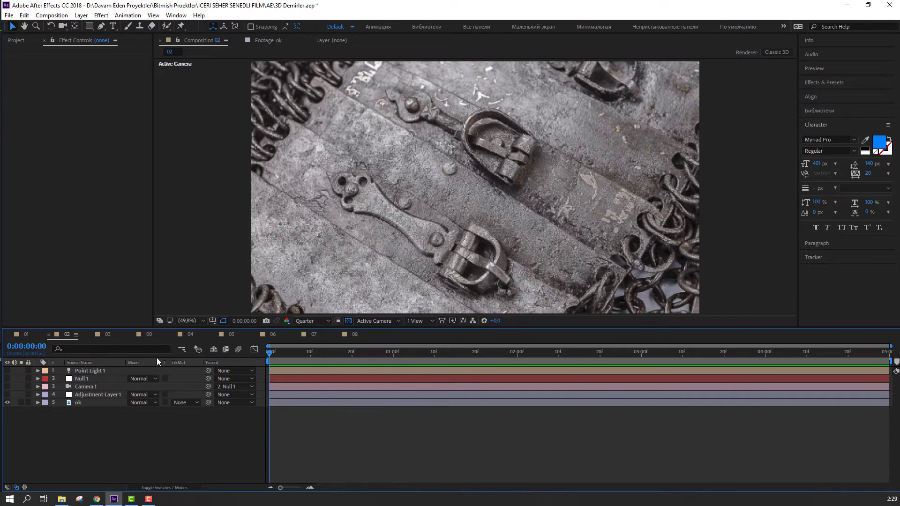
pyautogui.click(90, 403)
pyautogui.click(68, 426)
# Show Adjustment Layer 1 and compare the image with its Film effect off and on, leaving the effect enabled.
pyautogui.click(8, 395)
pyautogui.click(87, 396)
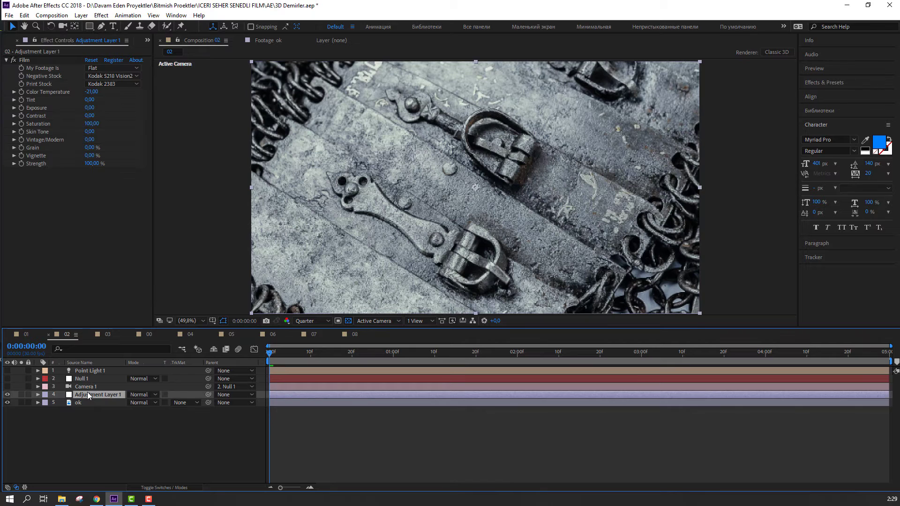
pyautogui.click(14, 60)
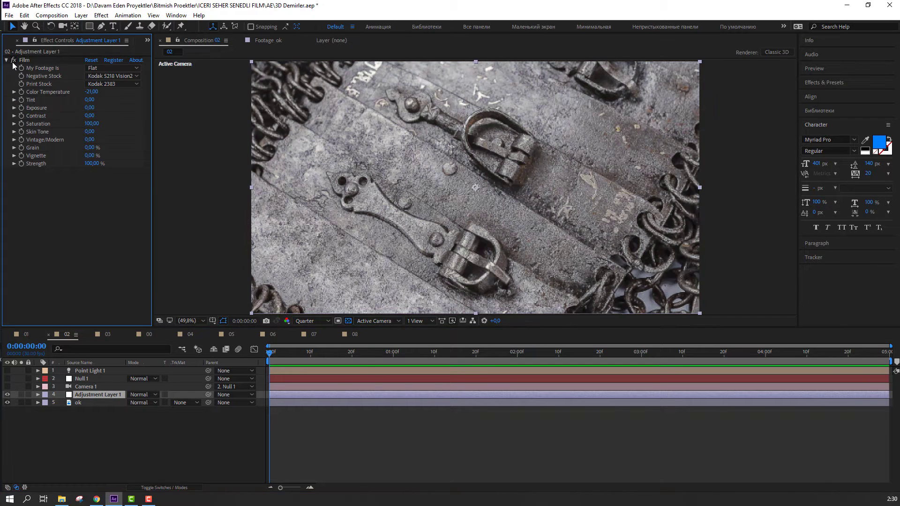
pyautogui.click(13, 61)
pyautogui.click(7, 60)
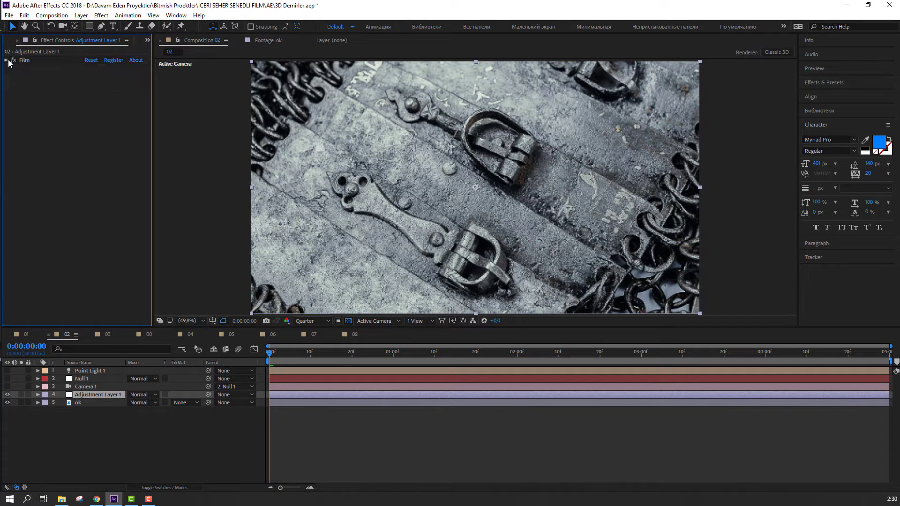
# Make Camera 1 and Null 1 visible and preview the camera move over the timeline.
pyautogui.click(79, 387)
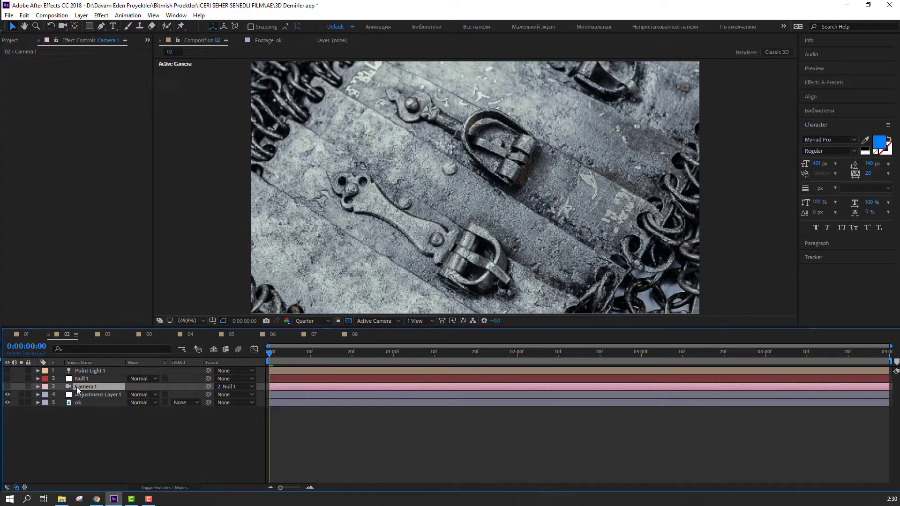
pyautogui.click(7, 387)
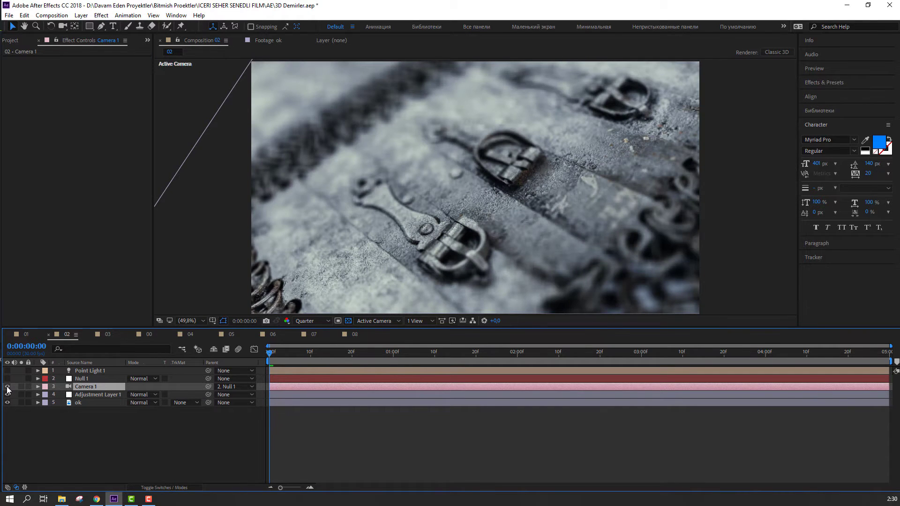
pyautogui.click(7, 388)
pyautogui.click(7, 387)
pyautogui.press('space')
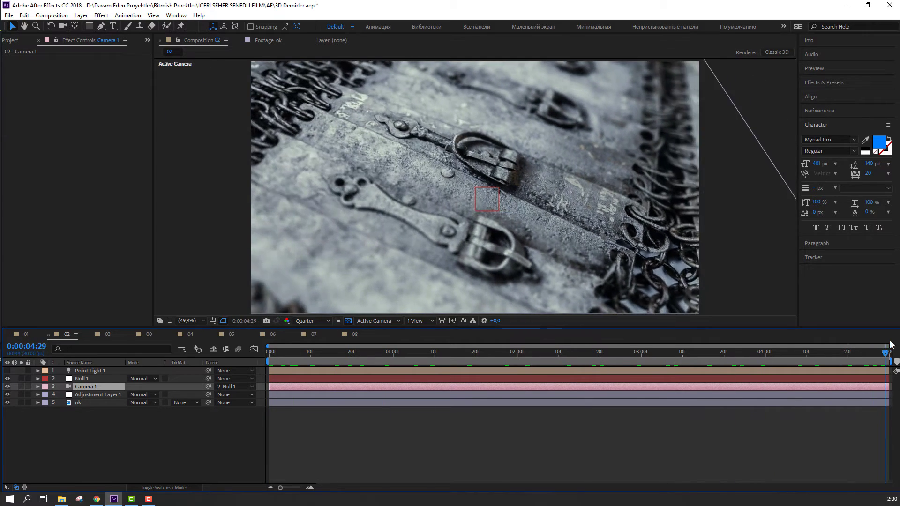
pyautogui.press('space')
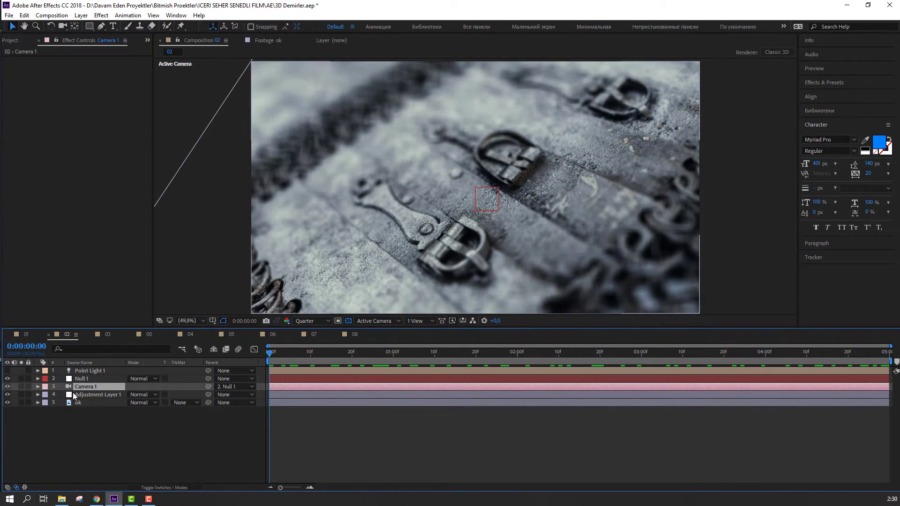
# Turn on Point Light 1 in composition 02 and shift the Camera 1 layer earlier so it ends at about 1:20.
pyautogui.click(82, 374)
pyautogui.click(7, 371)
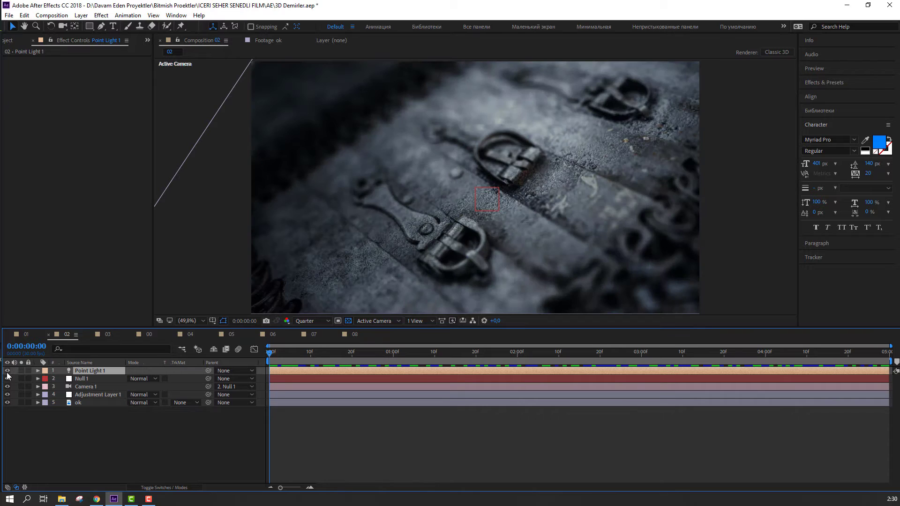
pyautogui.moveTo(327, 359); pyautogui.dragTo(275, 379)
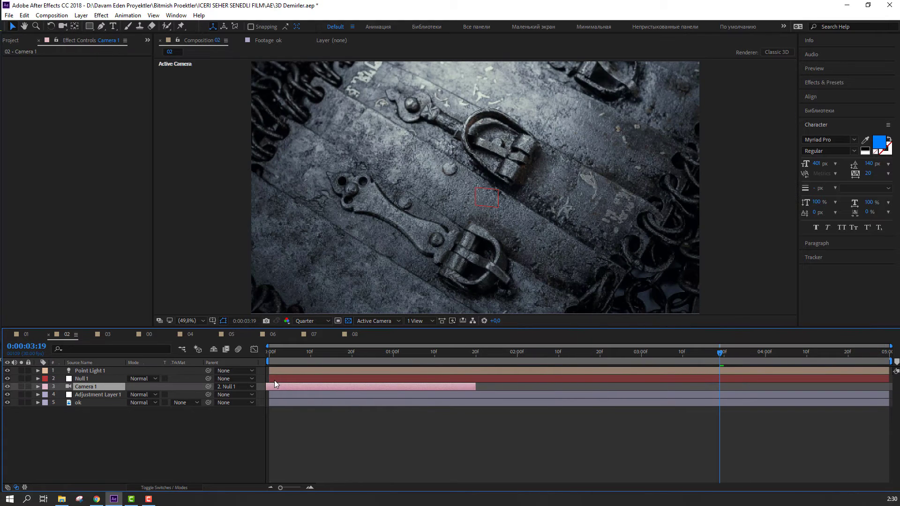
# Undo the Camera 1 layer shift in composition 02 and open composition 03 to preview its animation.
pyautogui.hotkey('ctrl', 'z')
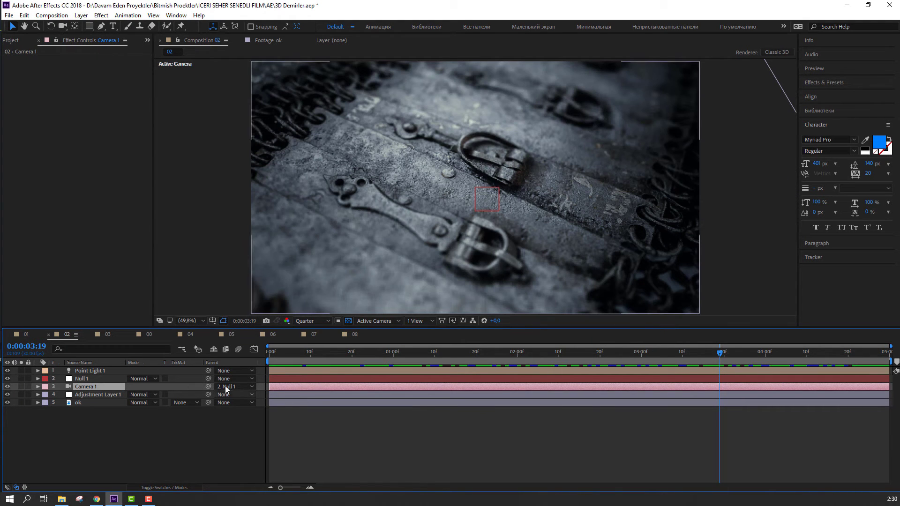
pyautogui.click(108, 334)
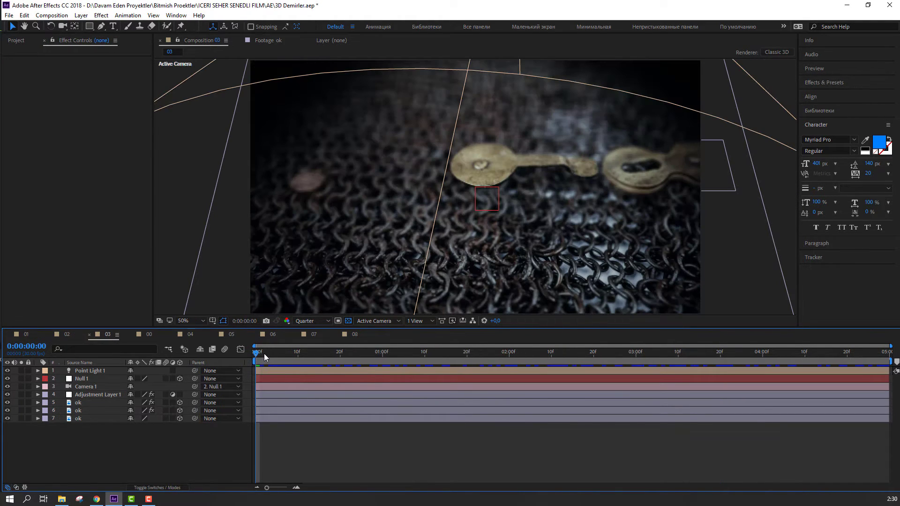
pyautogui.moveTo(265, 357); pyautogui.dragTo(831, 374)
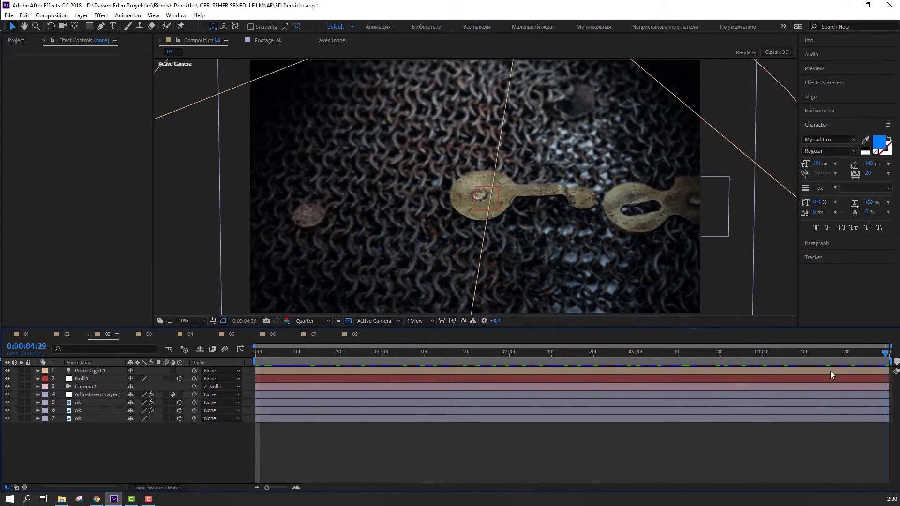
pyautogui.press('space')
pyautogui.press('space')
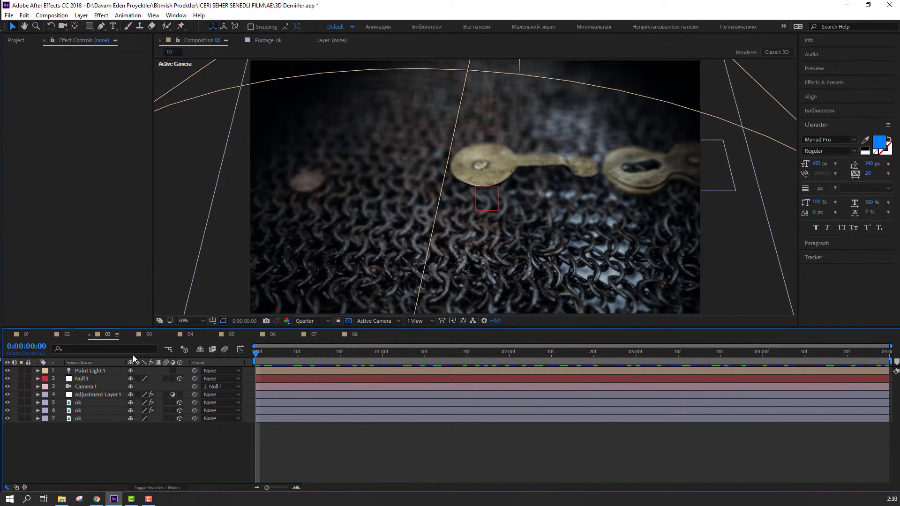
# Hide every layer in composition 03 except the bottommost ok photo layer and scrub through the static image.
pyautogui.moveTo(8, 419); pyautogui.dragTo(7, 370)
pyautogui.click(7, 418)
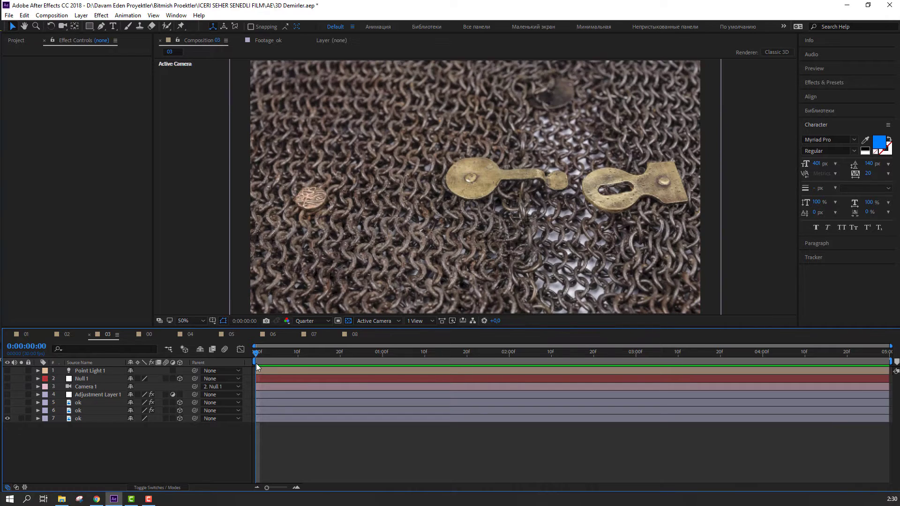
pyautogui.moveTo(260, 353); pyautogui.dragTo(407, 353)
pyautogui.moveTo(884, 387); pyautogui.dragTo(245, 388)
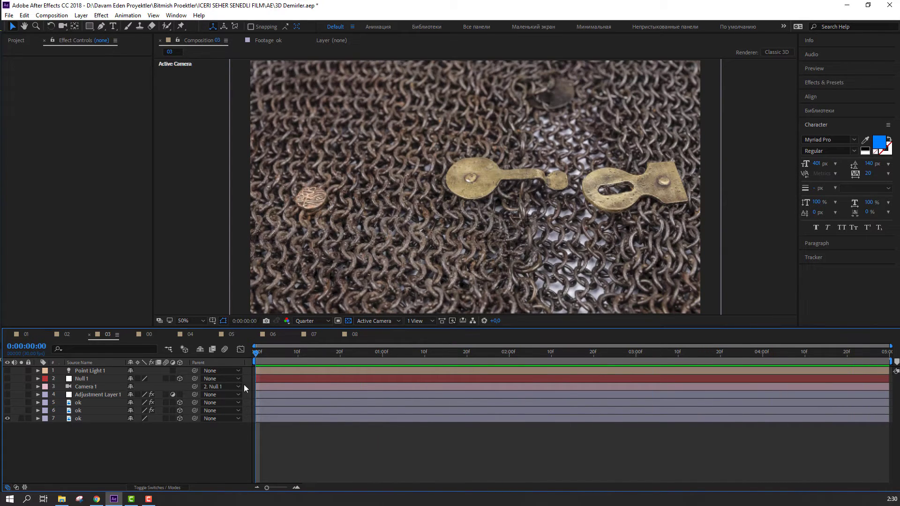
# Toggle the ok layer just above the base photo, leave it visible, and shift its keyhole plate cut-out on the image.
pyautogui.click(8, 411)
pyautogui.click(8, 411)
pyautogui.click(8, 411)
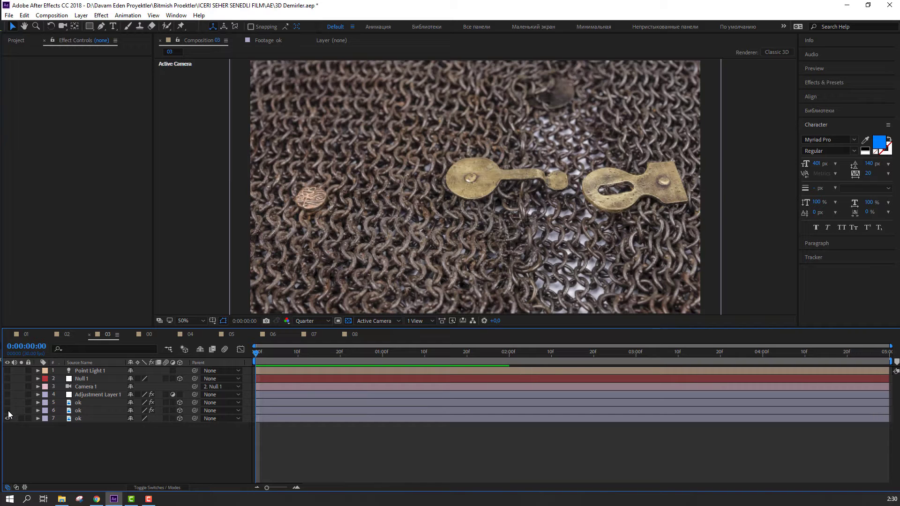
pyautogui.click(8, 411)
pyautogui.moveTo(628, 172); pyautogui.dragTo(550, 210)
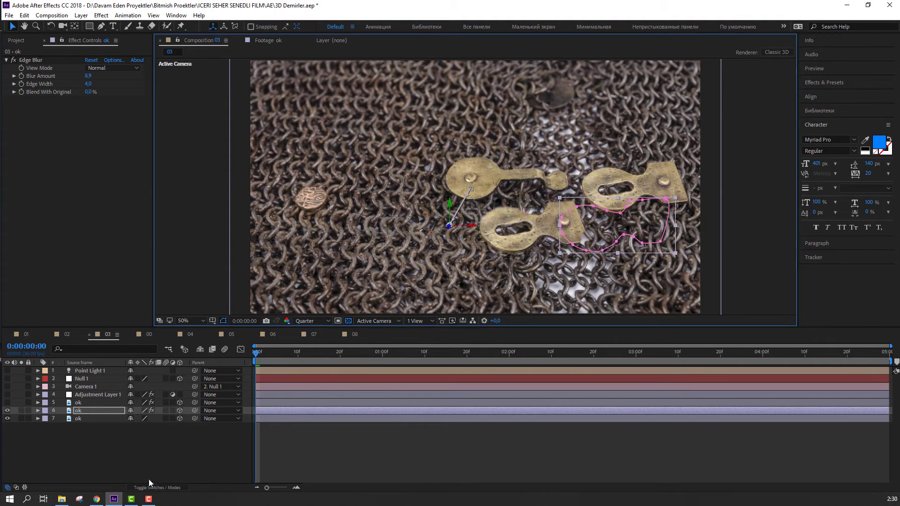
pyautogui.click(72, 434)
# Show the ok layer below Adjustment Layer 1, move its clasp cut-out down and bring it back to its starting place.
pyautogui.click(77, 404)
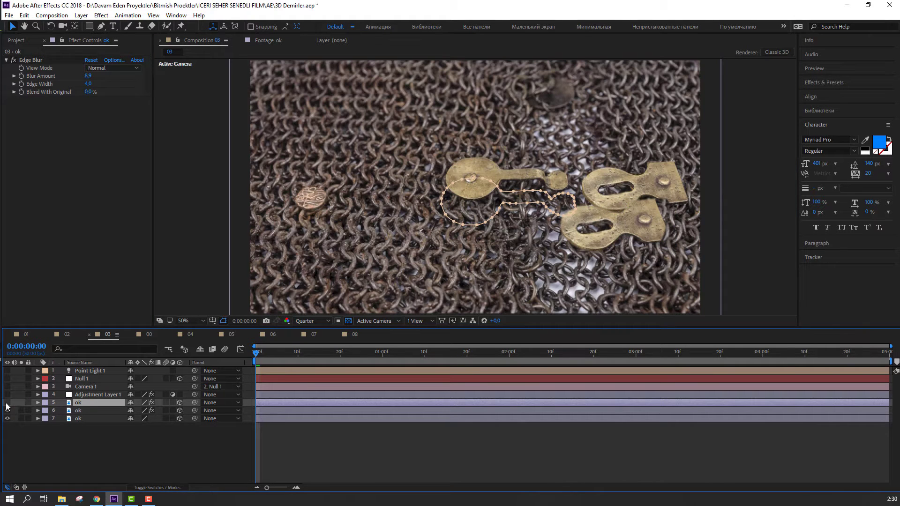
pyautogui.click(7, 403)
pyautogui.click(473, 192)
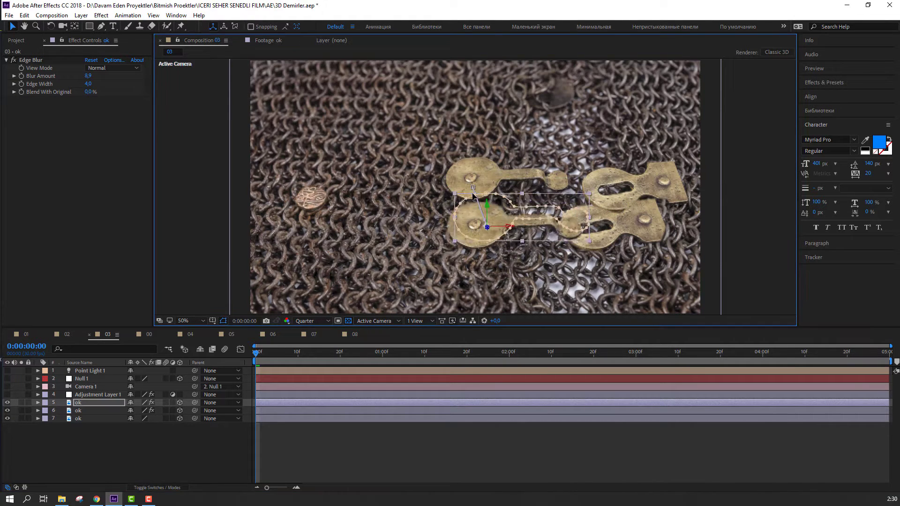
pyautogui.moveTo(474, 192); pyautogui.dragTo(459, 175)
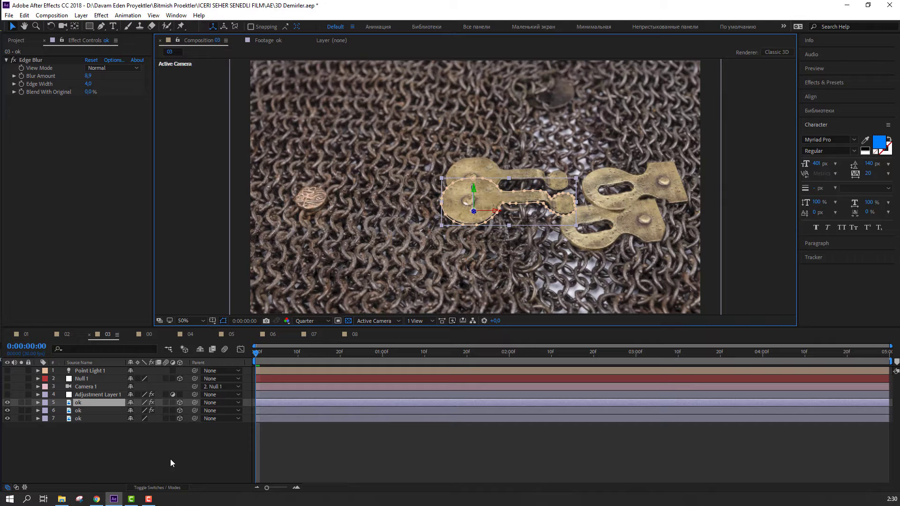
pyautogui.click(139, 457)
# Show Adjustment Layer 1 in composition 03 and compare the image with its Film effect off and on, then collapse the effect settings.
pyautogui.click(7, 395)
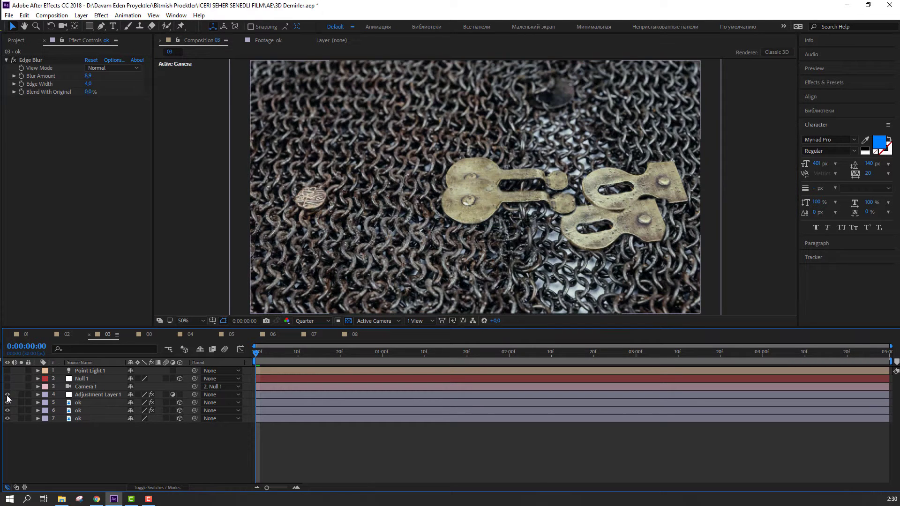
pyautogui.click(94, 398)
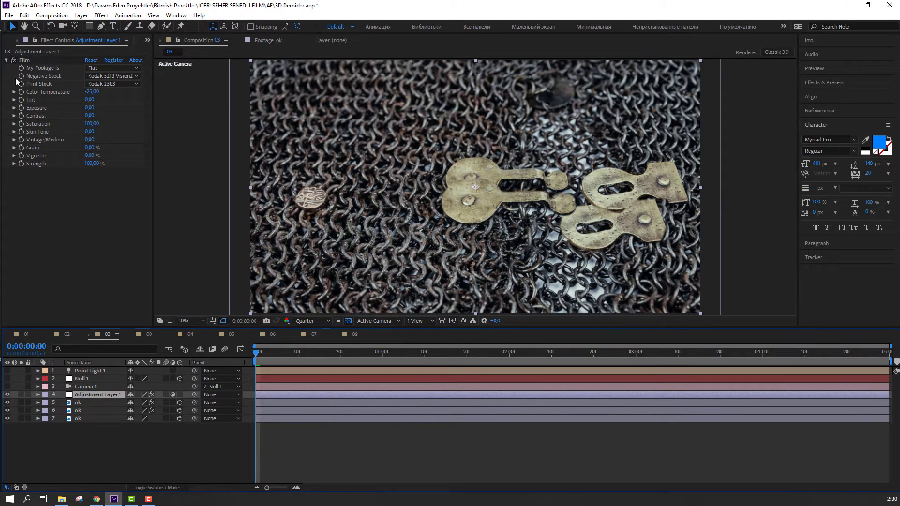
pyautogui.click(12, 60)
pyautogui.click(13, 60)
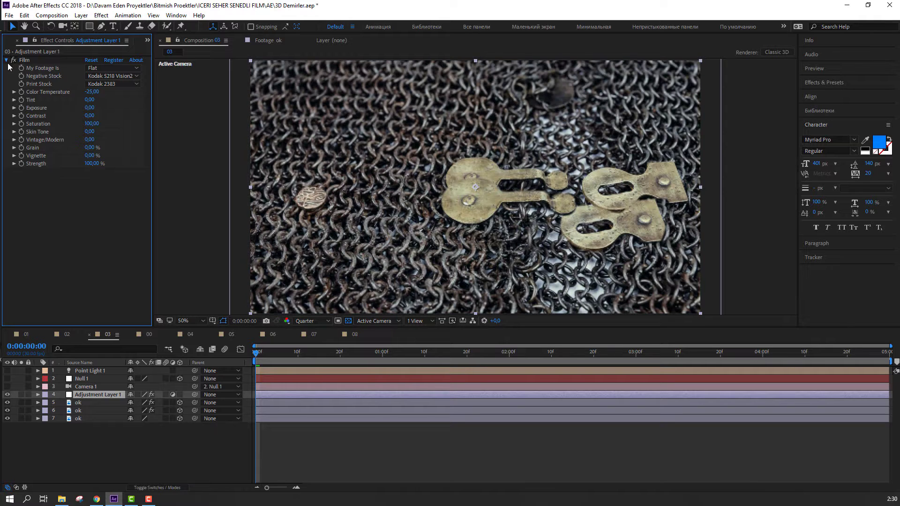
pyautogui.click(6, 60)
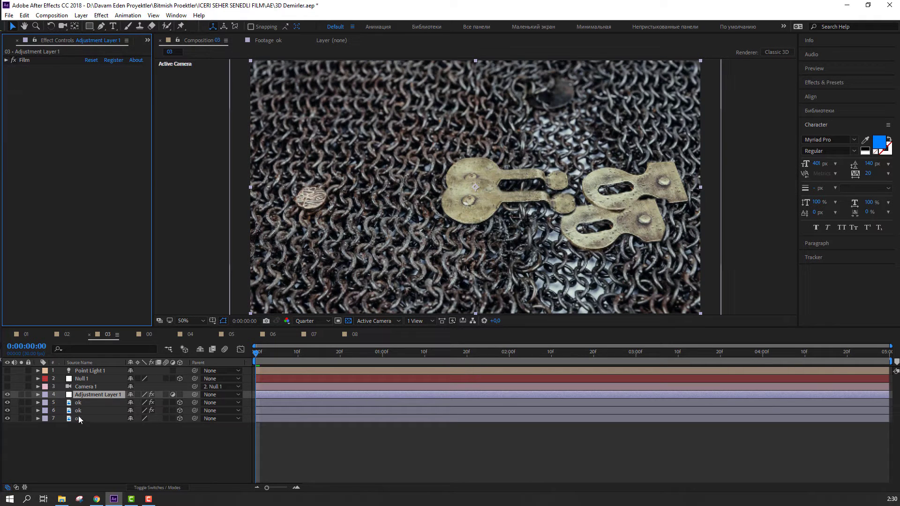
# Make Camera 1, Null 1 and Point Light 1 visible in composition 03 and preview the camera move and lighting over the timeline.
pyautogui.click(7, 387)
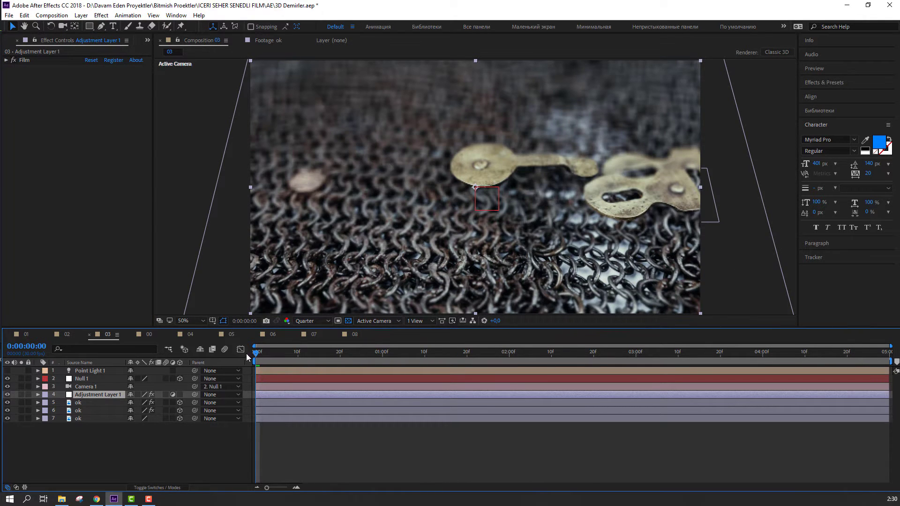
pyautogui.press('space')
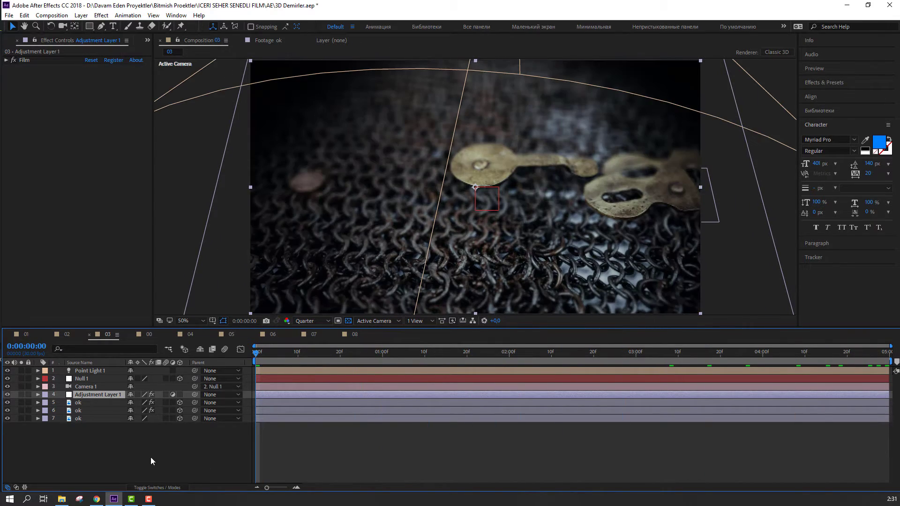
pyautogui.moveTo(313, 355); pyautogui.dragTo(830, 355)
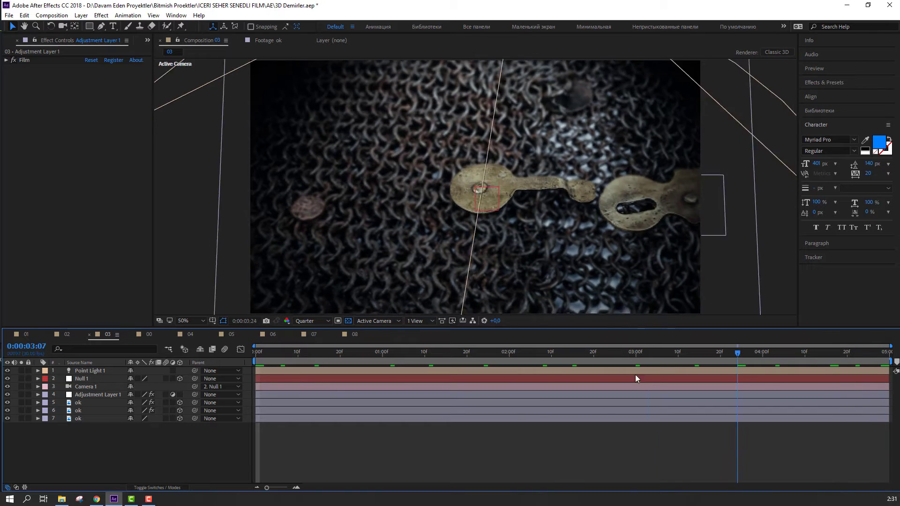
pyautogui.press('Home')
pyautogui.press('space')
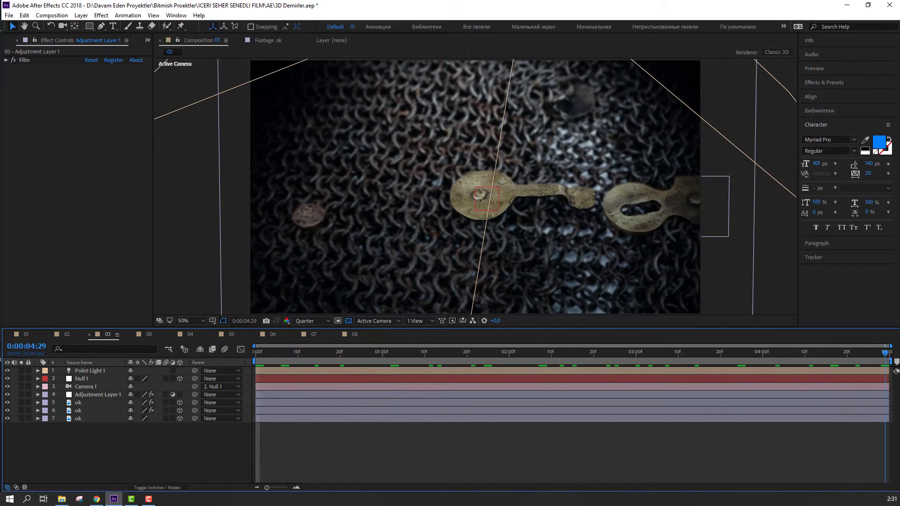
pyautogui.press('space')
# Open composition 00, scrub its animation, and leave only the main layer visible.
pyautogui.click(141, 334)
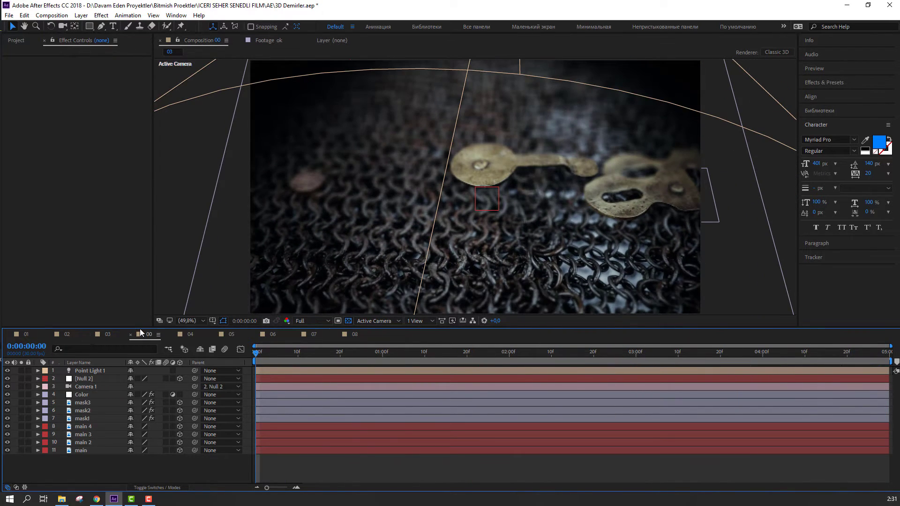
pyautogui.moveTo(261, 358); pyautogui.dragTo(206, 380)
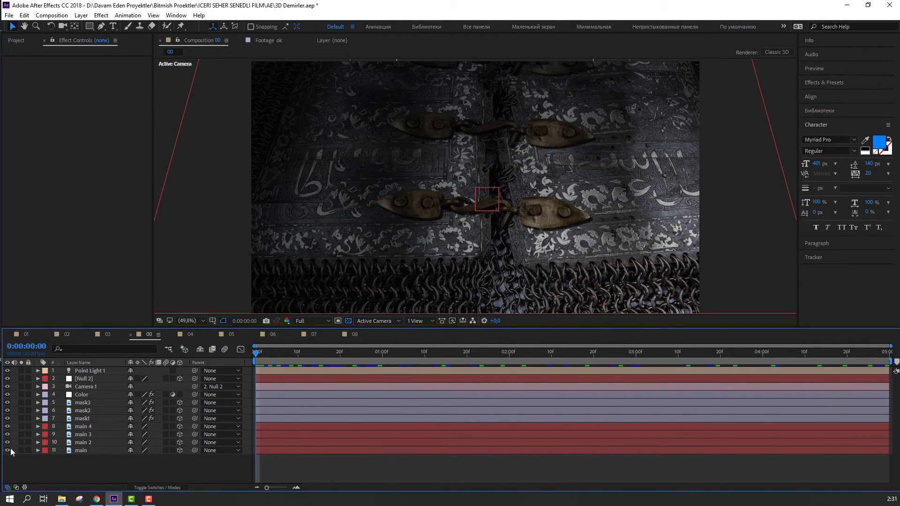
pyautogui.moveTo(7, 442)
pyautogui.mouseDown()
pyautogui.moveTo(7, 371)
pyautogui.moveTo(5, 445)
pyautogui.mouseUp()
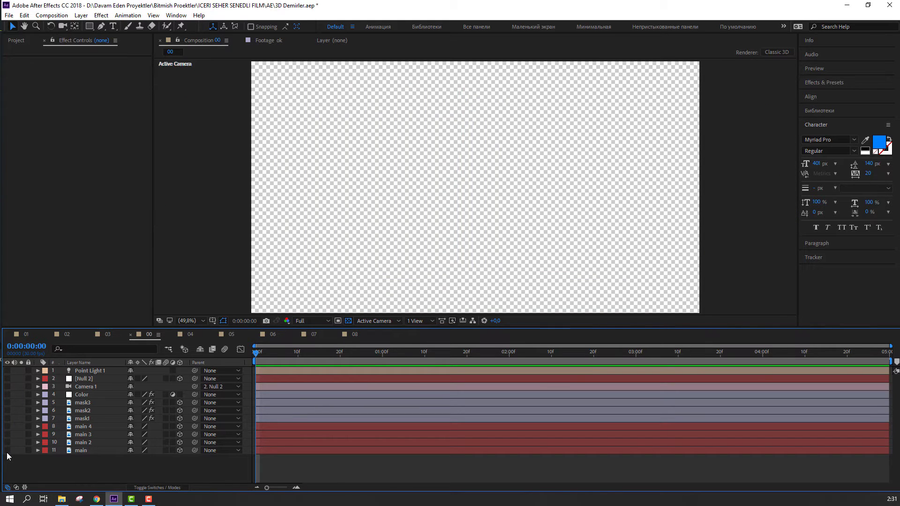
pyautogui.click(7, 450)
# Show the retouched layers main 2, main 3 and main 4 in turn, comparing the image with main 2 off and on.
pyautogui.click(7, 444)
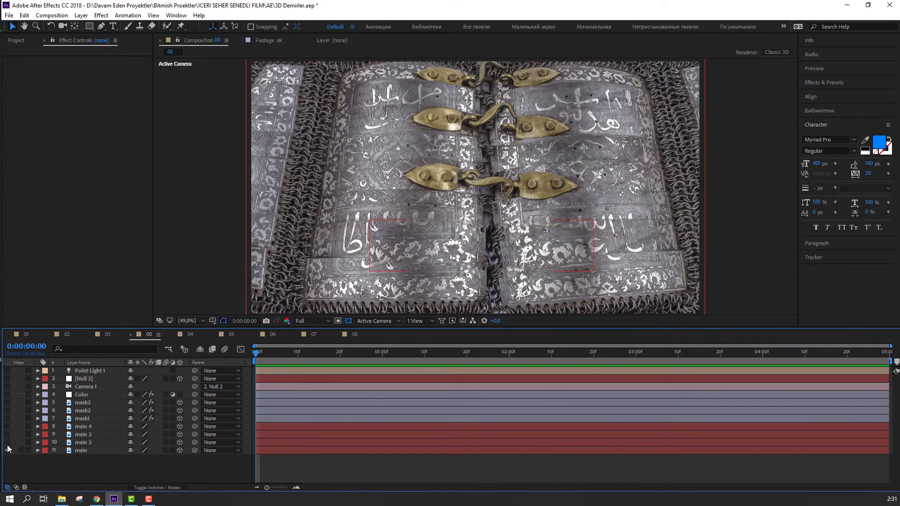
pyautogui.click(7, 443)
pyautogui.click(7, 443)
pyautogui.click(6, 435)
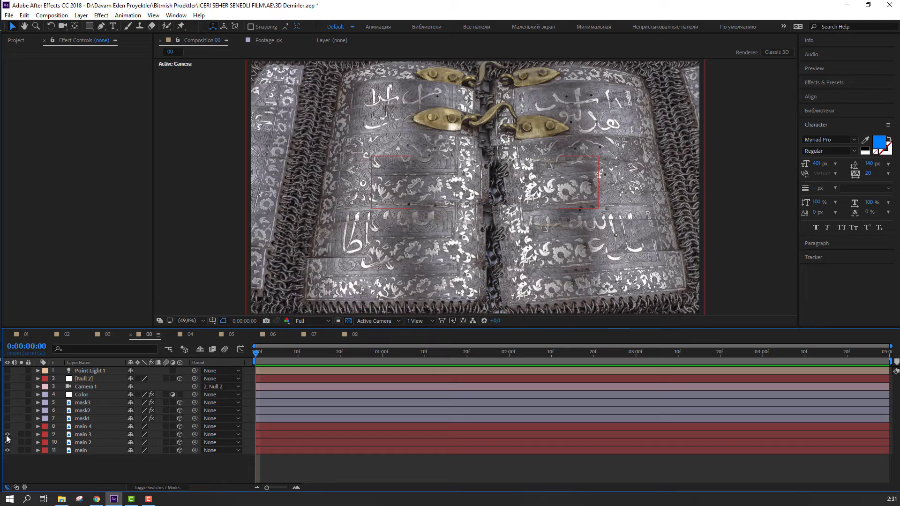
pyautogui.click(7, 427)
# Show the clasp cut-out layers mask1, mask2 and mask3 one after another.
pyautogui.click(7, 422)
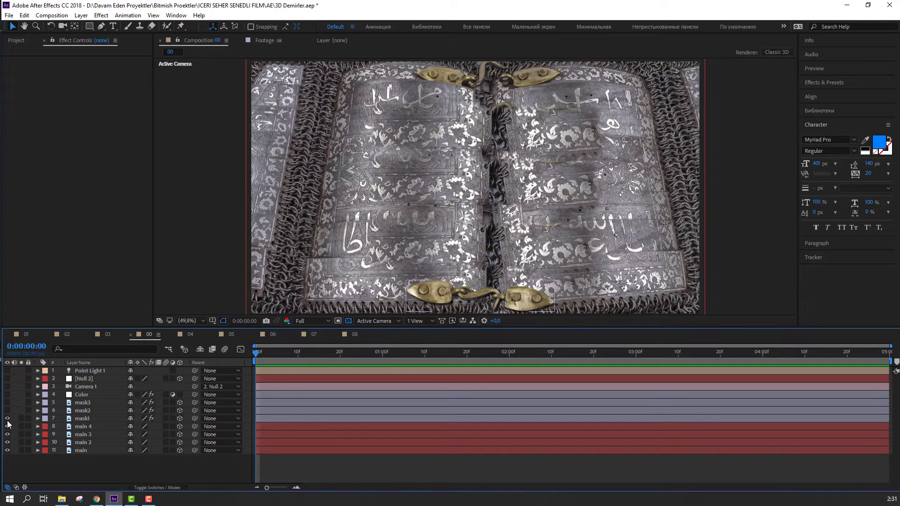
pyautogui.click(7, 411)
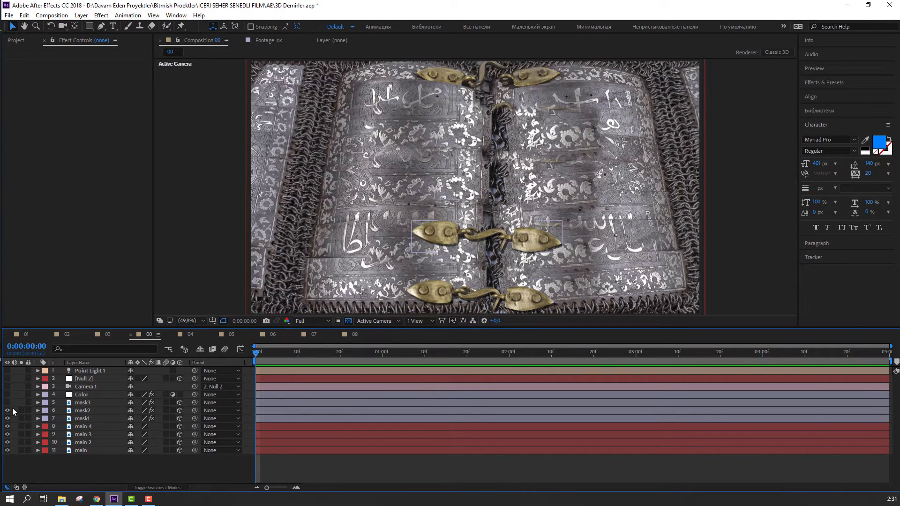
pyautogui.click(7, 402)
# Try moving the mask2 clasp slightly on the image and undo the move.
pyautogui.click(451, 238)
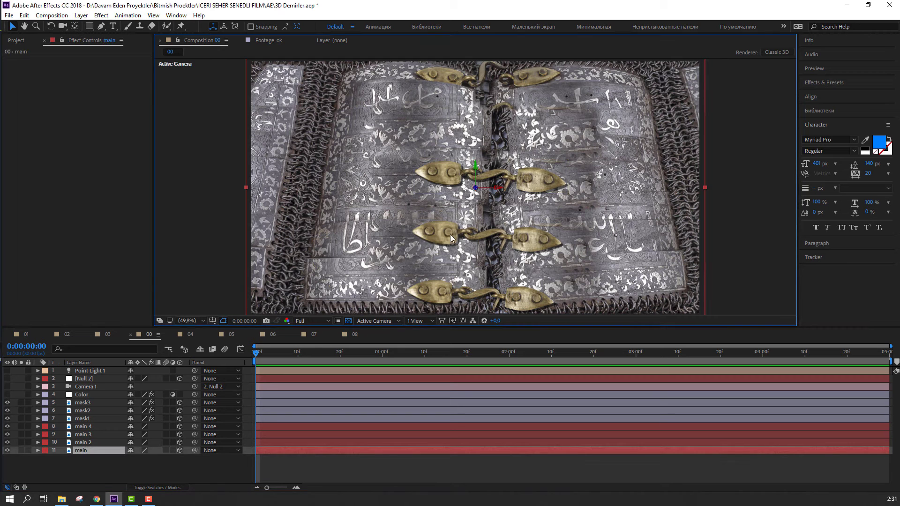
pyautogui.click(474, 235)
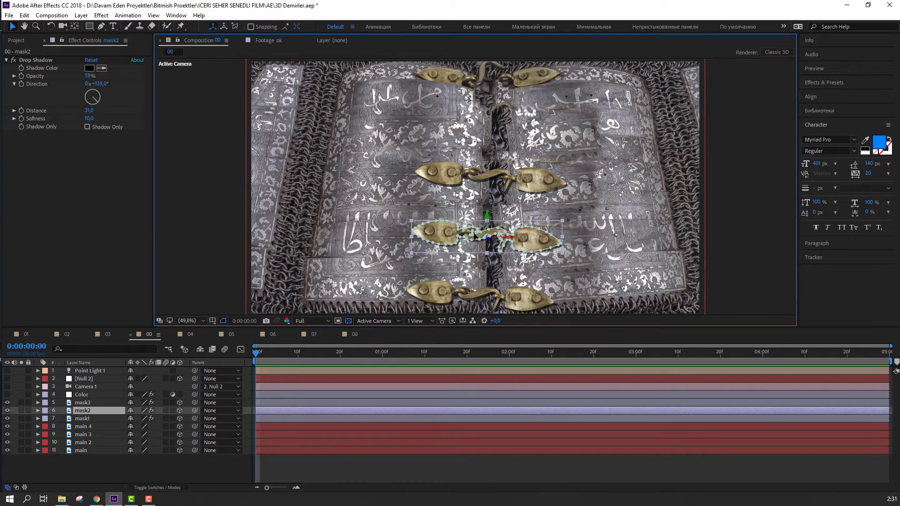
pyautogui.moveTo(441, 233)
pyautogui.mouseDown()
pyautogui.moveTo(418, 254)
pyautogui.moveTo(427, 214)
pyautogui.moveTo(460, 225)
pyautogui.moveTo(446, 221)
pyautogui.mouseUp()
pyautogui.hotkey('ctrl', 'z')
pyautogui.click(63, 478)
# Compare the image with the Color adjustment layer on and off, leaving the layer visible.
pyautogui.click(7, 395)
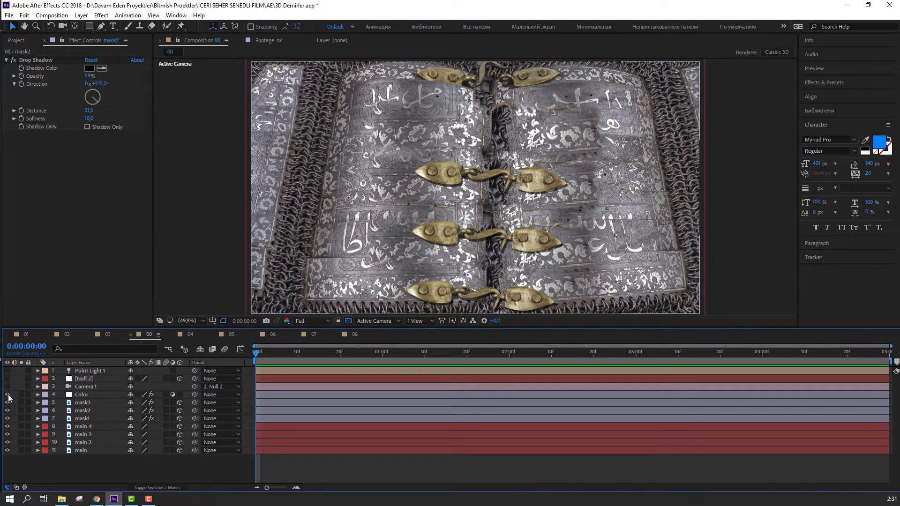
pyautogui.click(7, 394)
pyautogui.click(7, 395)
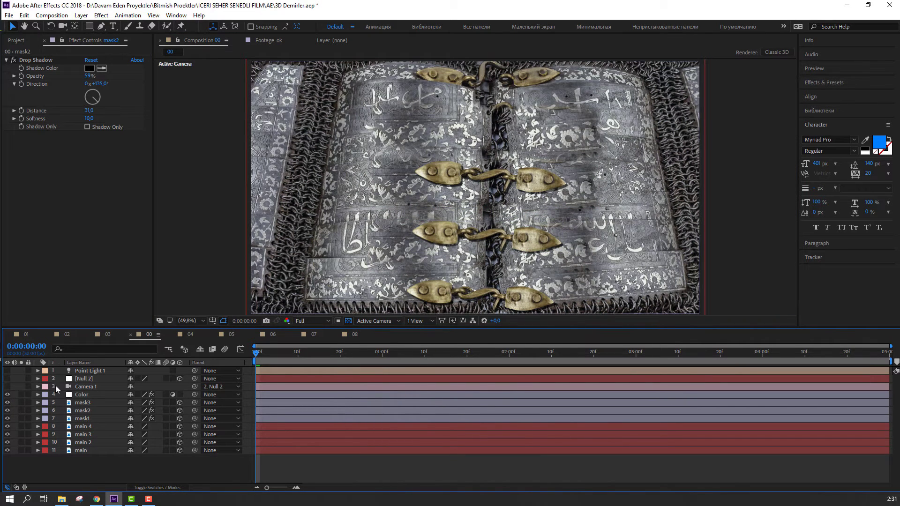
# Make Camera 1 visible in composition 00 and preview the camera move from the start.
pyautogui.click(8, 387)
pyautogui.press('space')
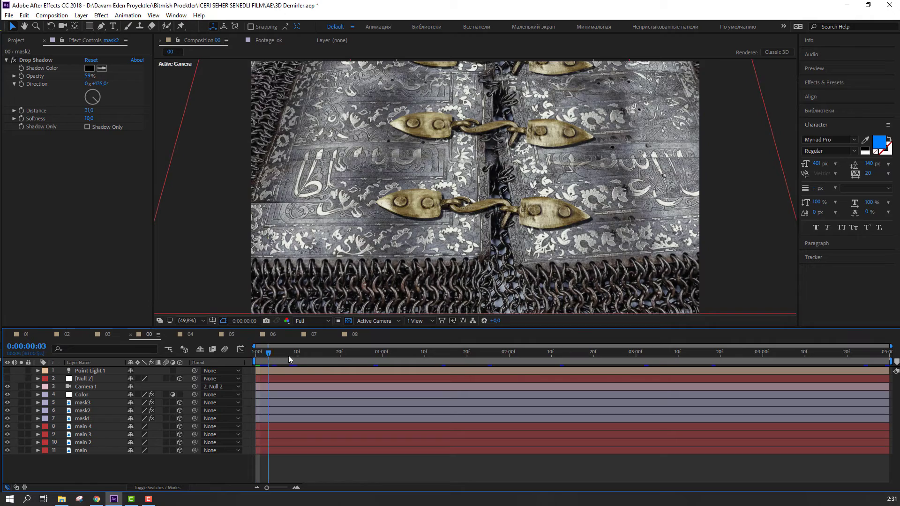
pyautogui.press('space')
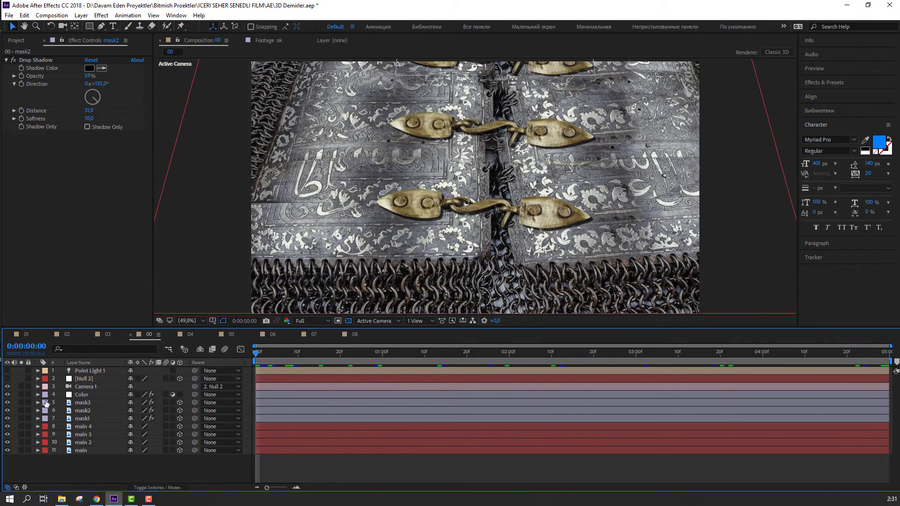
# Turn on Point Light 1 and Null 2 in composition 00 and scrub the timeline forward and back to the start.
pyautogui.click(8, 371)
pyautogui.moveTo(258, 355); pyautogui.dragTo(788, 382)
pyautogui.moveTo(695, 385); pyautogui.dragTo(218, 383)
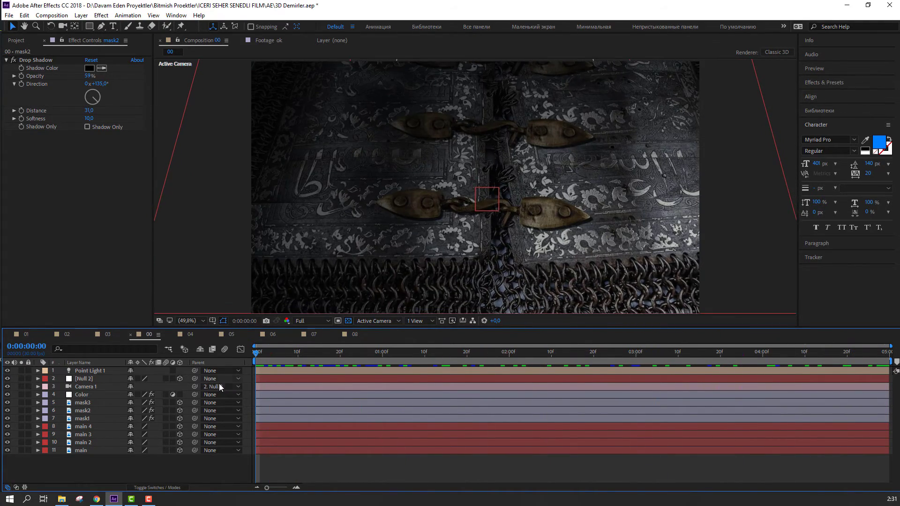
# Open composition 04, scrub its animation back to the first frame, and hide all of its layers.
pyautogui.click(190, 335)
pyautogui.moveTo(271, 352); pyautogui.dragTo(71, 346)
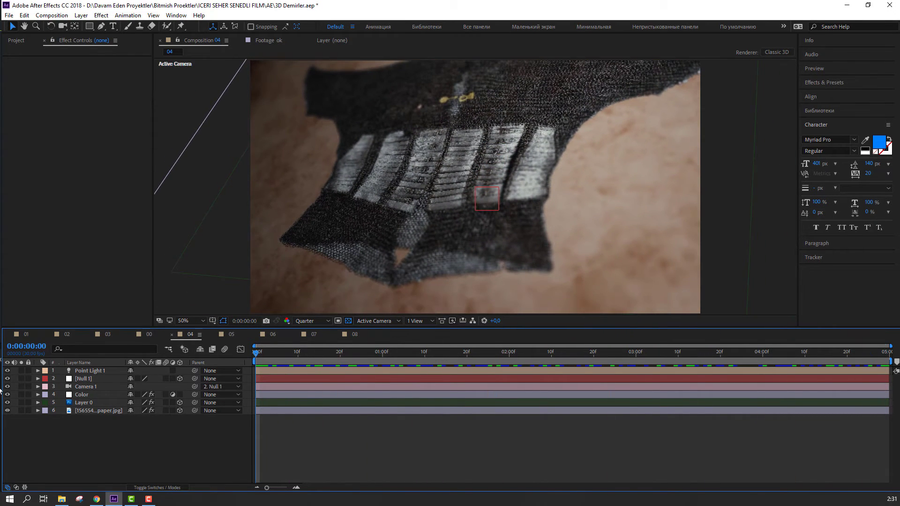
pyautogui.moveTo(7, 406); pyautogui.dragTo(7, 372)
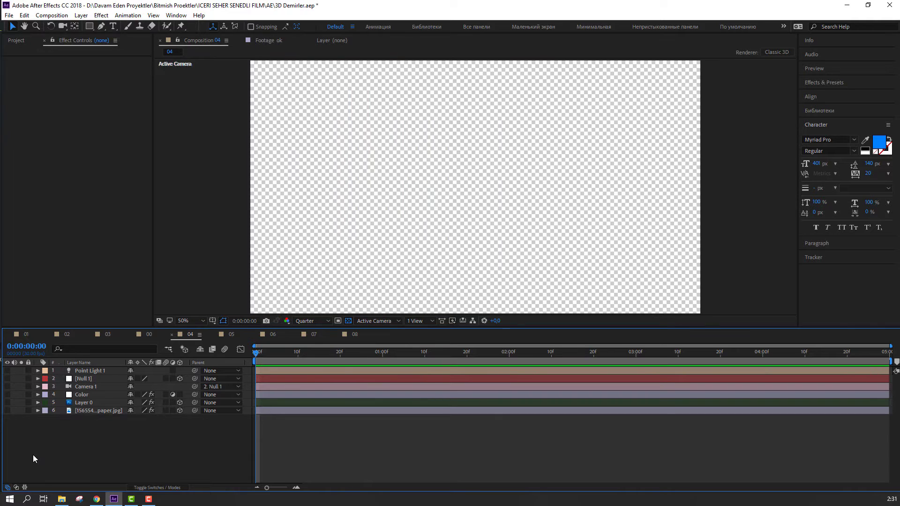
# Make the layers of composition 04 visible again, from the paper background up to Camera 1 and Point Light 1, and scrub the timeline.
pyautogui.click(7, 410)
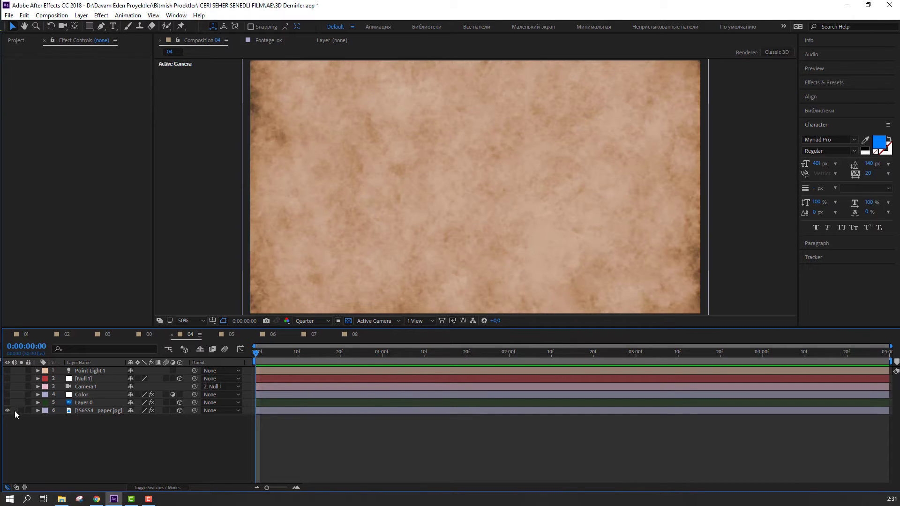
pyautogui.click(7, 403)
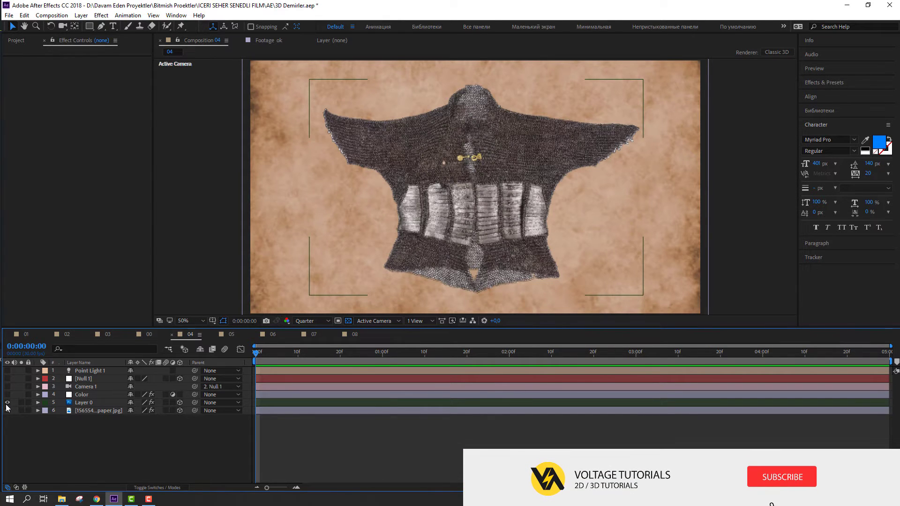
pyautogui.click(7, 396)
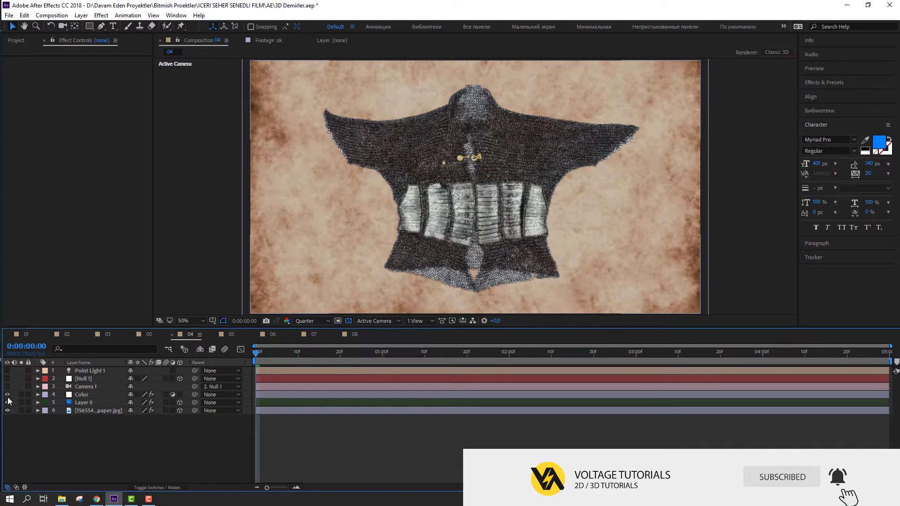
pyautogui.click(7, 387)
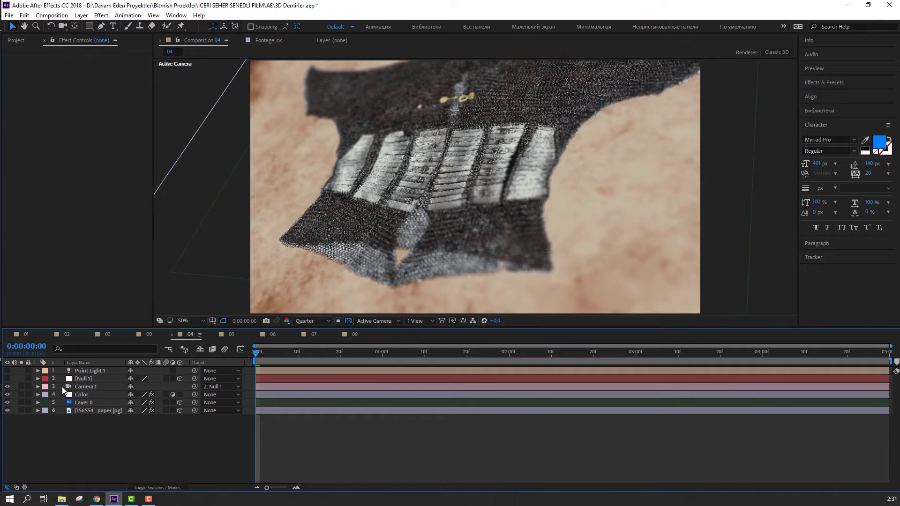
pyautogui.click(8, 371)
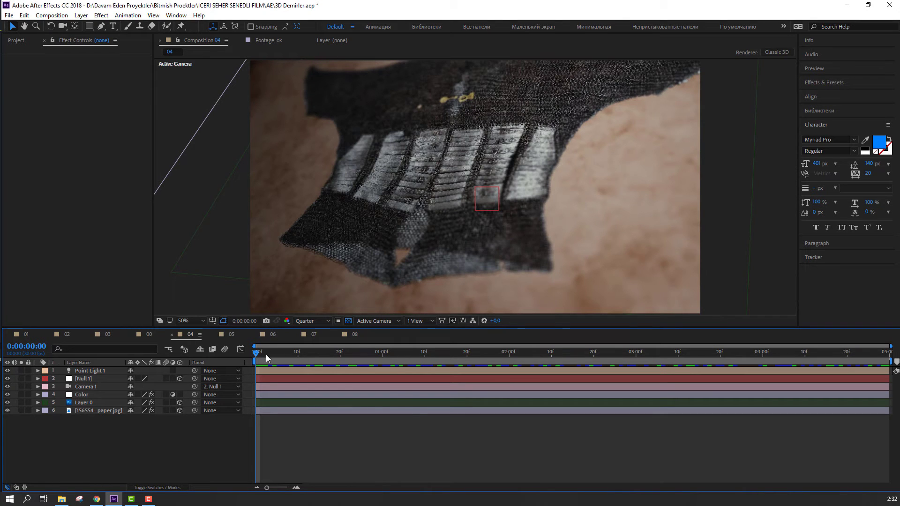
pyautogui.moveTo(266, 359); pyautogui.dragTo(119, 171)
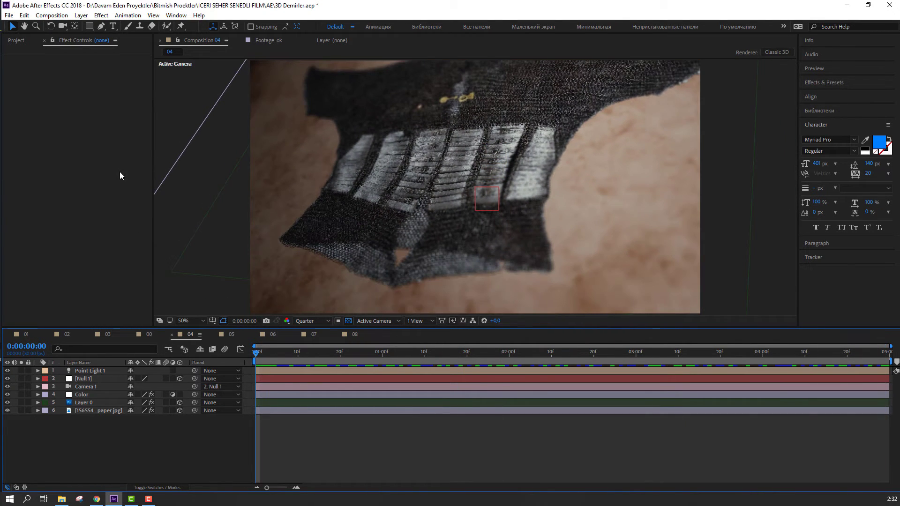
# Try orbiting, panning and zooming Camera 1 around the chainmail shirt with the camera tools.
pyautogui.click(63, 26)
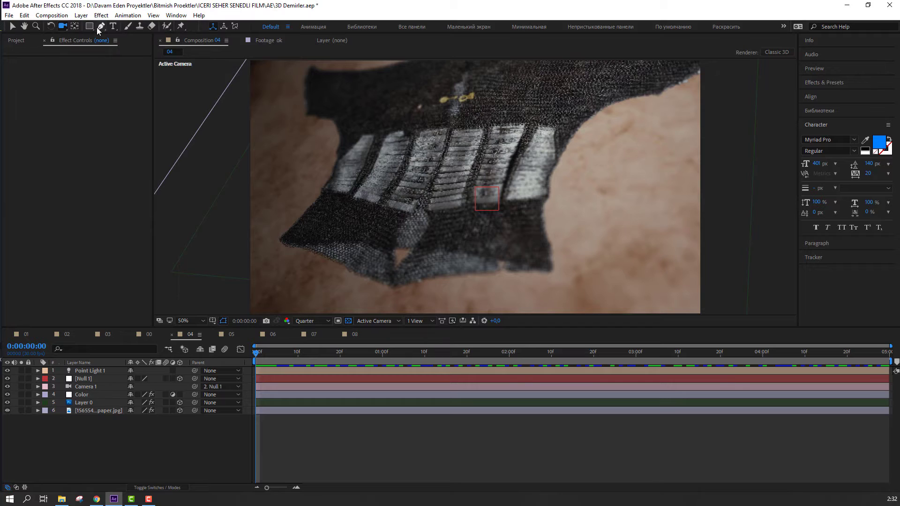
pyautogui.moveTo(395, 135); pyautogui.dragTo(360, 130)
pyautogui.moveTo(64, 26); pyautogui.dragTo(94, 55)
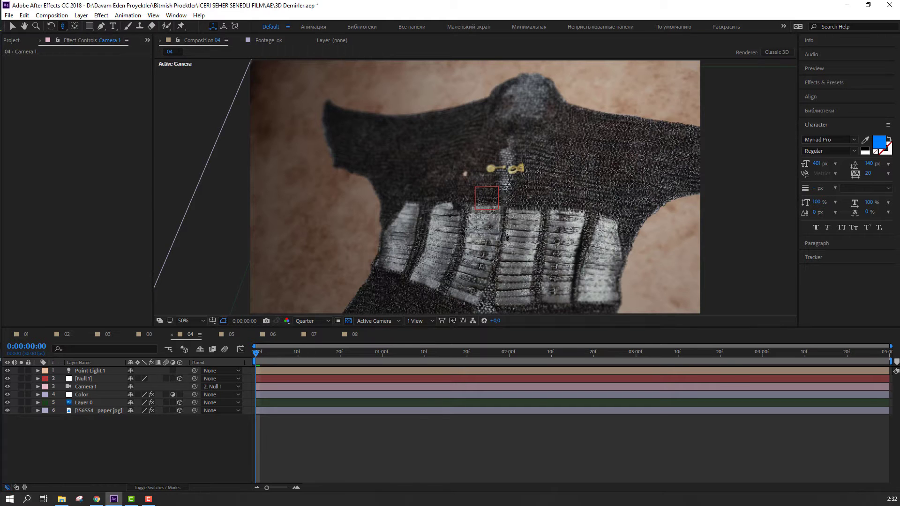
pyautogui.moveTo(507, 237); pyautogui.dragTo(517, 169)
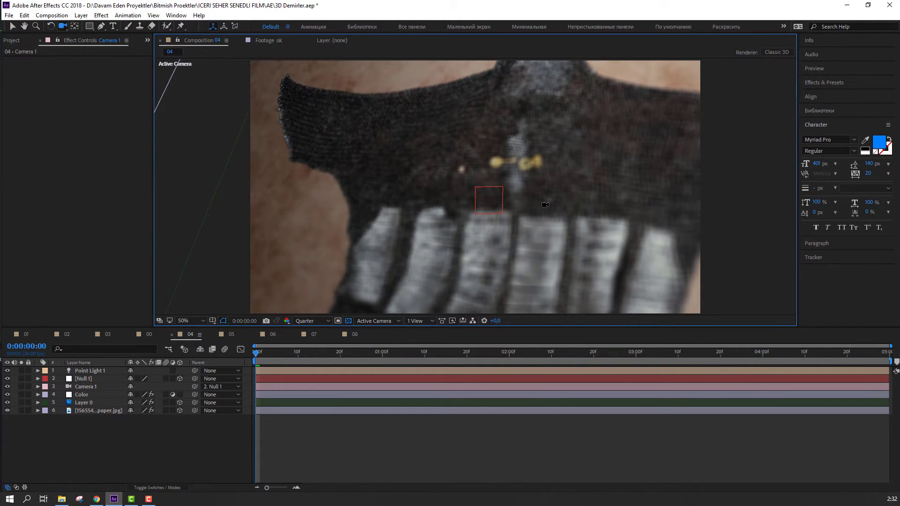
pyautogui.moveTo(545, 204); pyautogui.dragTo(522, 181)
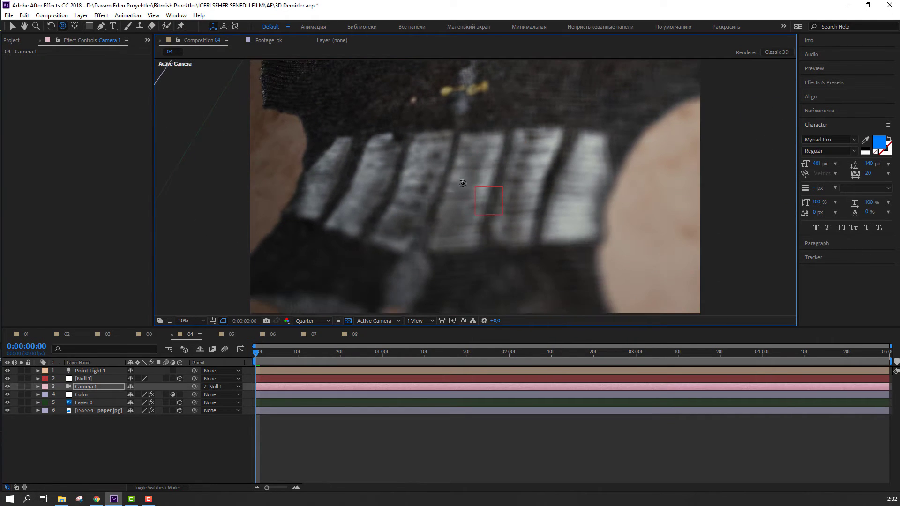
pyautogui.press('c')
pyautogui.moveTo(461, 189); pyautogui.dragTo(279, 230)
pyautogui.press('c')
pyautogui.press('c')
pyautogui.press('c')
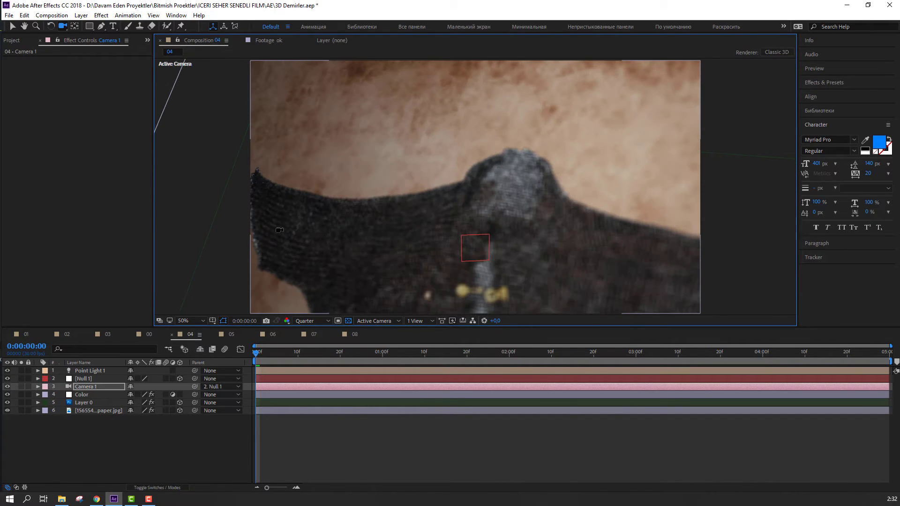
pyautogui.press('v')
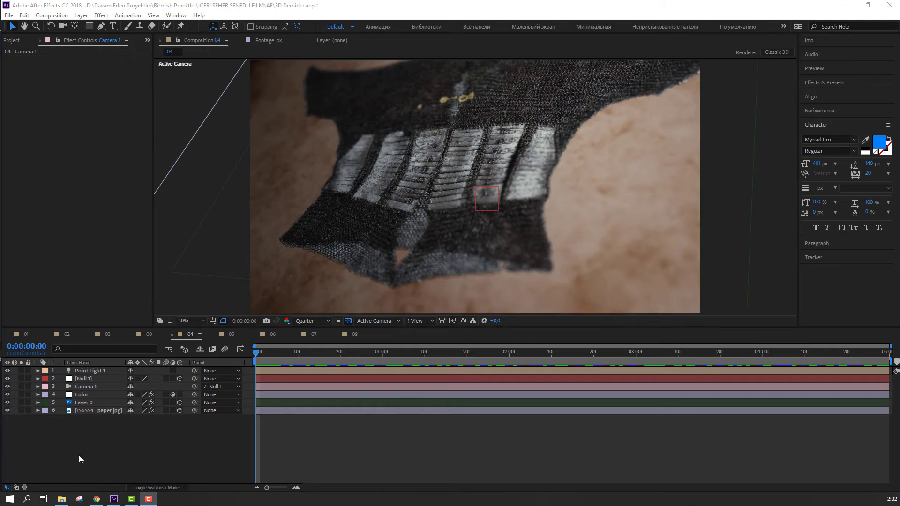
# Open composition 05, scrub its animation back to the first frame, and compare the image with the koynek2.psd layer off and on.
pyautogui.click(231, 334)
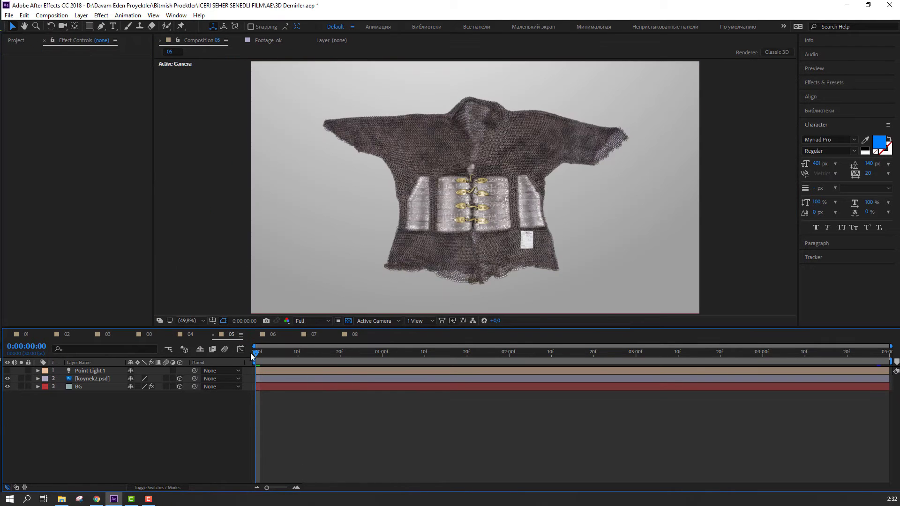
pyautogui.moveTo(252, 356); pyautogui.dragTo(155, 356)
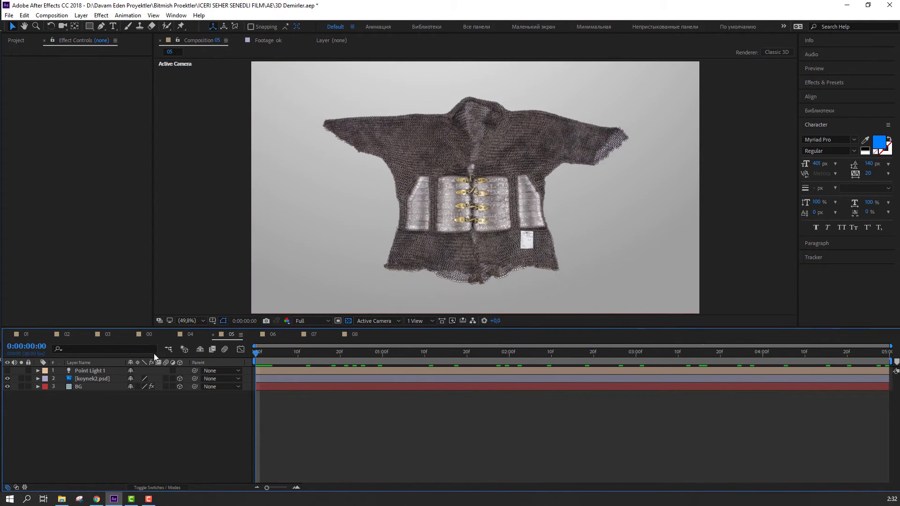
pyautogui.click(7, 379)
pyautogui.click(7, 379)
pyautogui.click(7, 379)
pyautogui.click(7, 379)
# Turn on Point Light 1 in compositions 05 and 06 and scrub each timeline back to the first frame.
pyautogui.click(7, 370)
pyautogui.moveTo(268, 359); pyautogui.dragTo(199, 373)
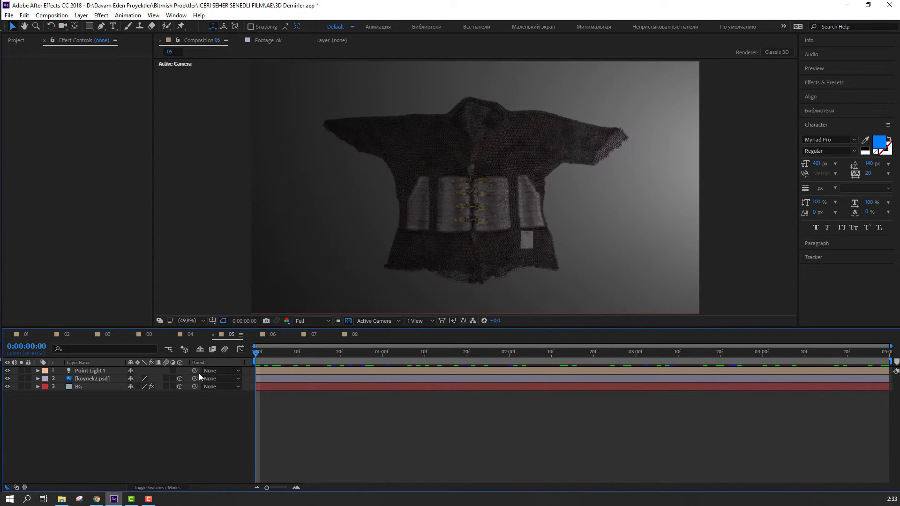
pyautogui.click(265, 337)
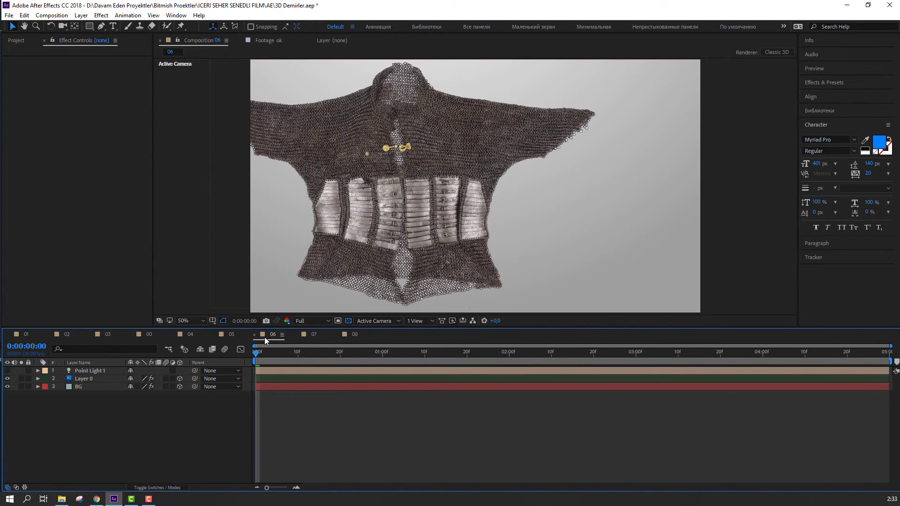
pyautogui.click(7, 370)
pyautogui.moveTo(261, 358)
pyautogui.mouseDown()
pyautogui.moveTo(520, 370)
pyautogui.moveTo(885, 361)
pyautogui.moveTo(256, 359)
pyautogui.mouseUp()
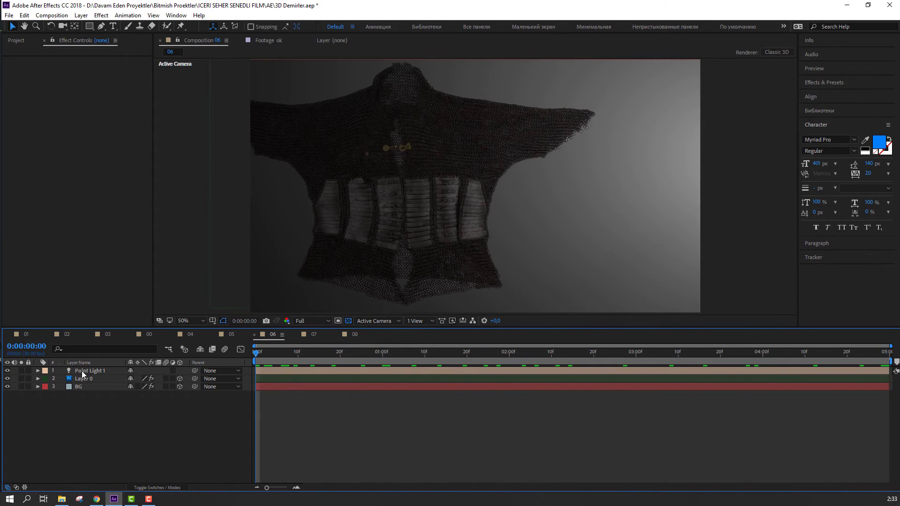
# Open composition 07, play the helmet animation, and return to the first frame.
pyautogui.click(309, 334)
pyautogui.moveTo(257, 352); pyautogui.dragTo(175, 398)
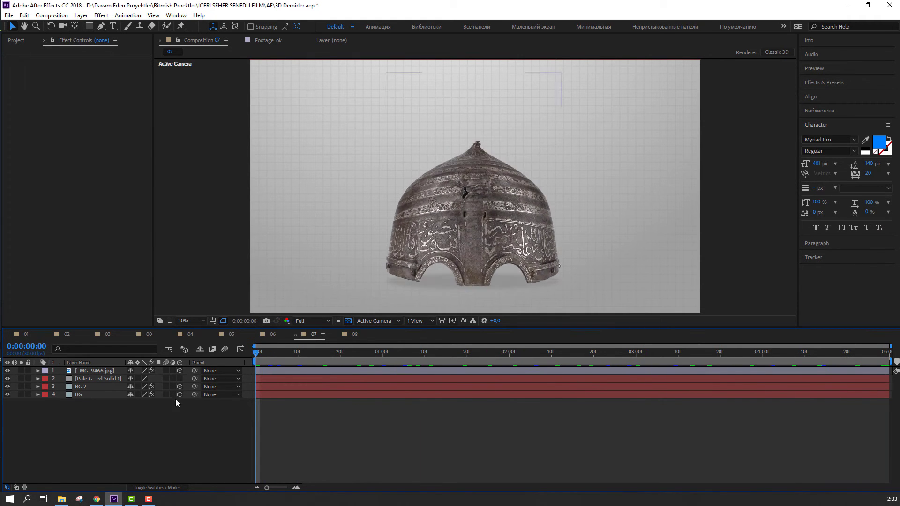
pyautogui.press('space')
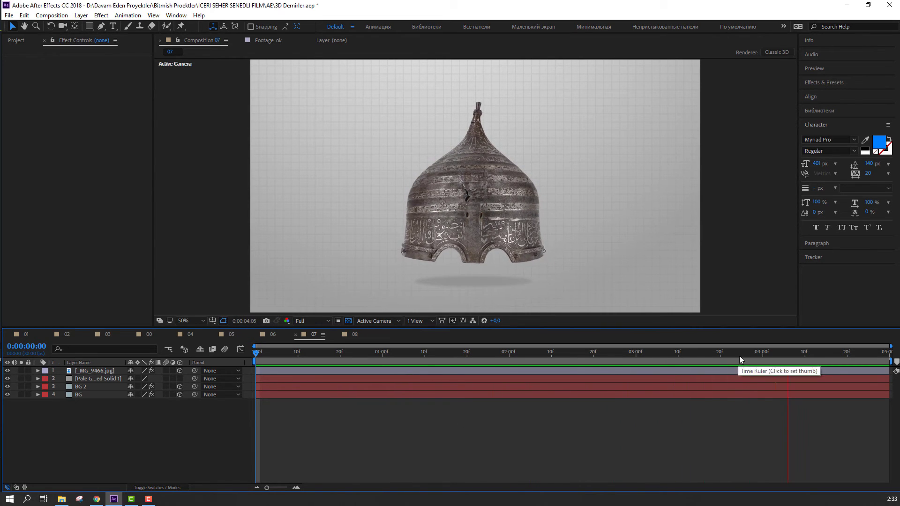
pyautogui.moveTo(739, 356); pyautogui.dragTo(616, 367)
pyautogui.press('Home')
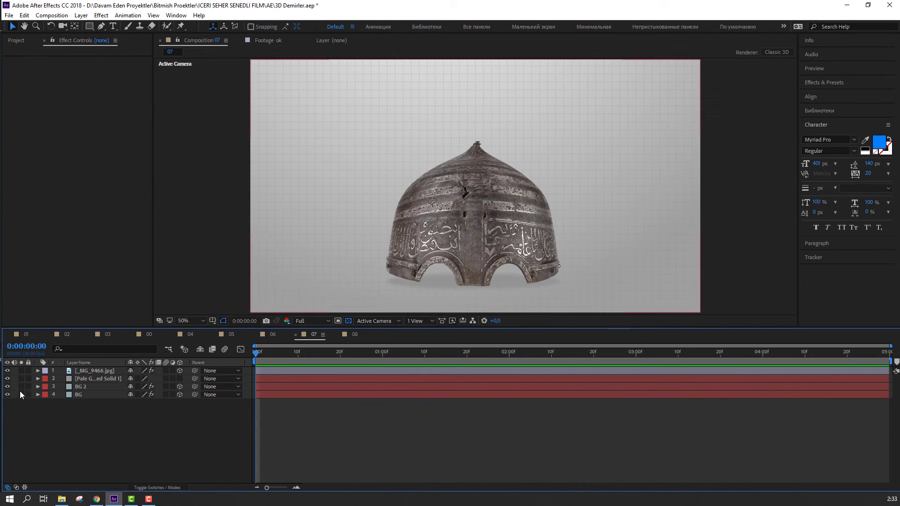
# Solo the Pale Gray-Red Solid 1 shadow layer and scrub its animation, returning to the first frame.
pyautogui.click(80, 379)
pyautogui.click(81, 437)
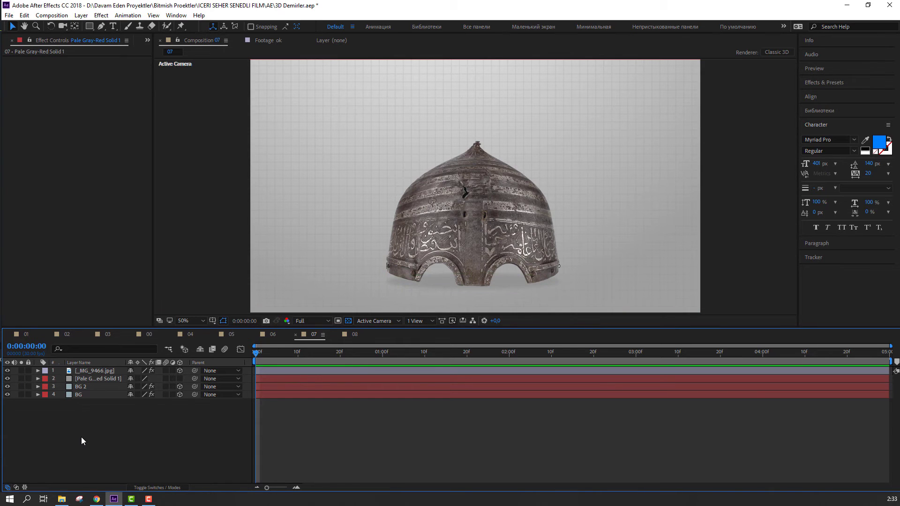
pyautogui.click(21, 379)
pyautogui.moveTo(264, 356); pyautogui.dragTo(294, 357)
pyautogui.press('Home')
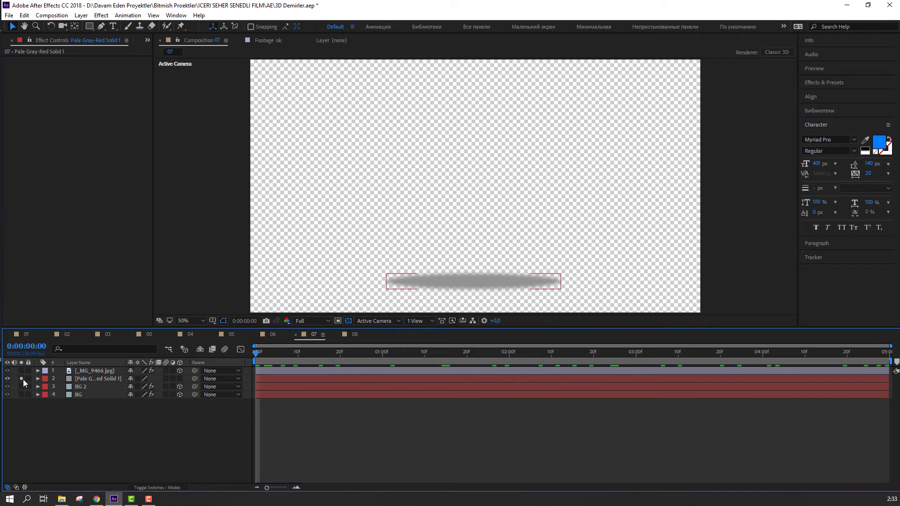
# Switch the solo from the shadow layer to the _MG_9466.jpg helmet and scrub its animation back to the first frame.
pyautogui.click(22, 378)
pyautogui.click(21, 371)
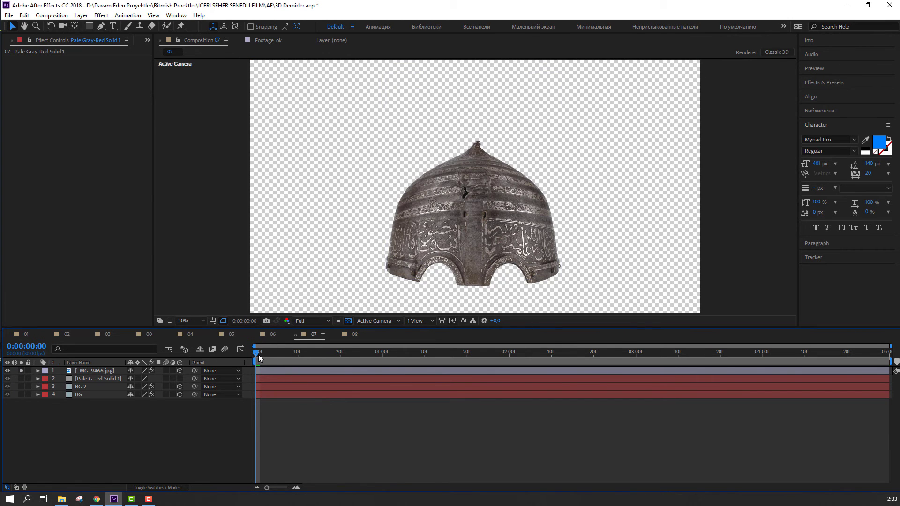
pyautogui.moveTo(259, 357); pyautogui.dragTo(244, 380)
# Compare the helmet with Optics Compensation off and on, and try other View Center and Field Of View values.
pyautogui.click(106, 373)
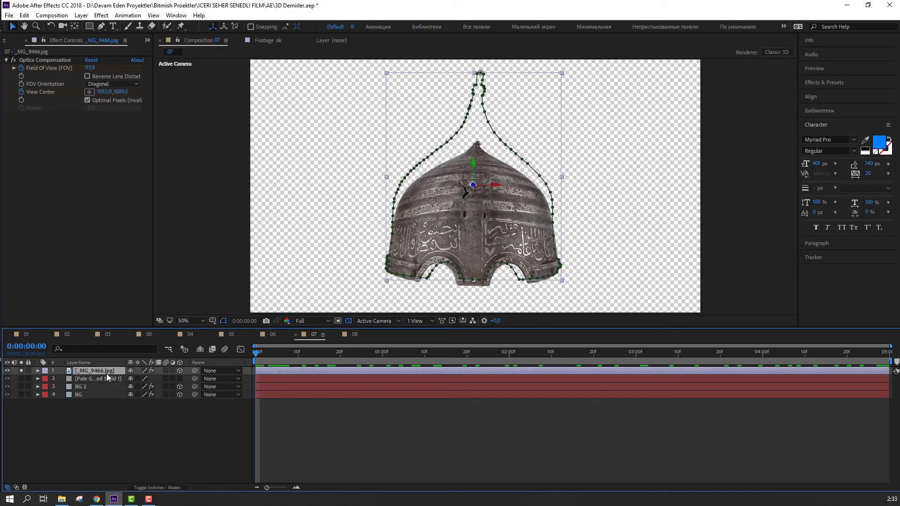
pyautogui.click(14, 64)
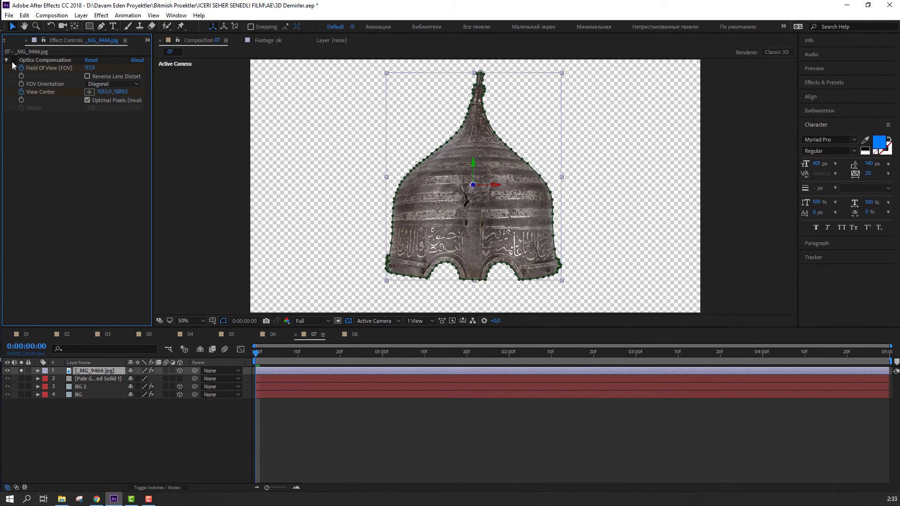
pyautogui.moveTo(107, 92); pyautogui.dragTo(32, 125)
pyautogui.hotkey('ctrl', 'z')
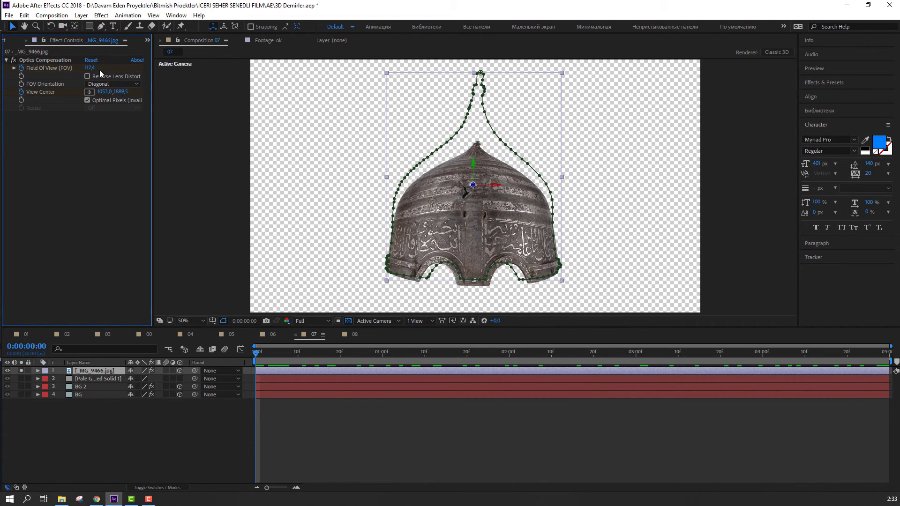
pyautogui.moveTo(90, 68); pyautogui.dragTo(124, 71)
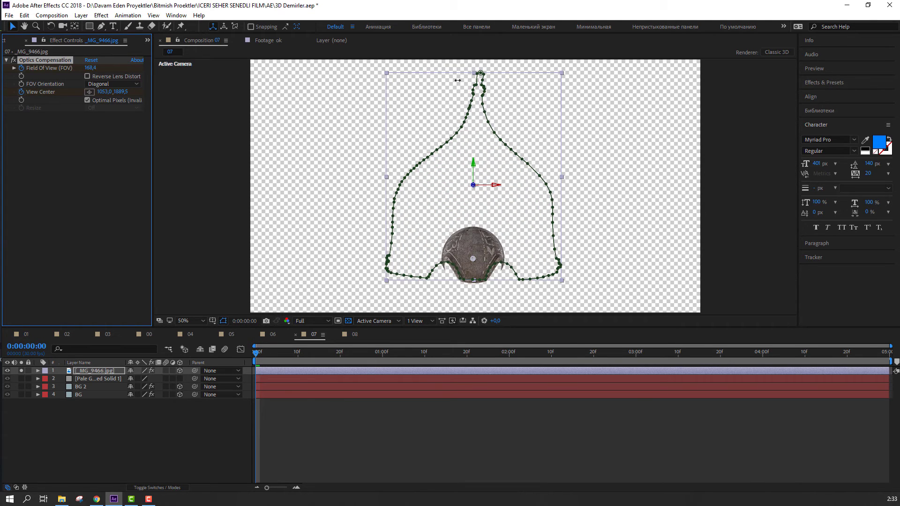
pyautogui.moveTo(310, 85); pyautogui.dragTo(254, 322)
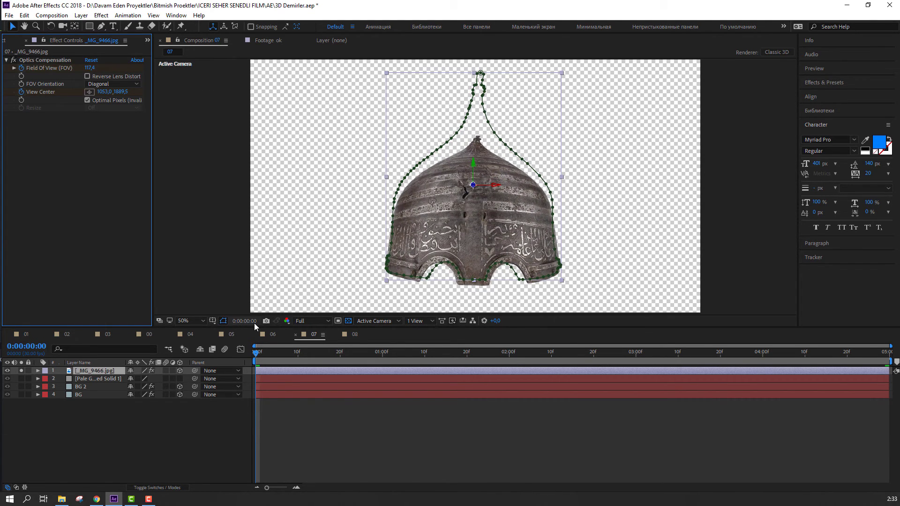
# Turn off the helmet layer's solo and scrub the complete composition 07 back to the first frame.
pyautogui.click(152, 432)
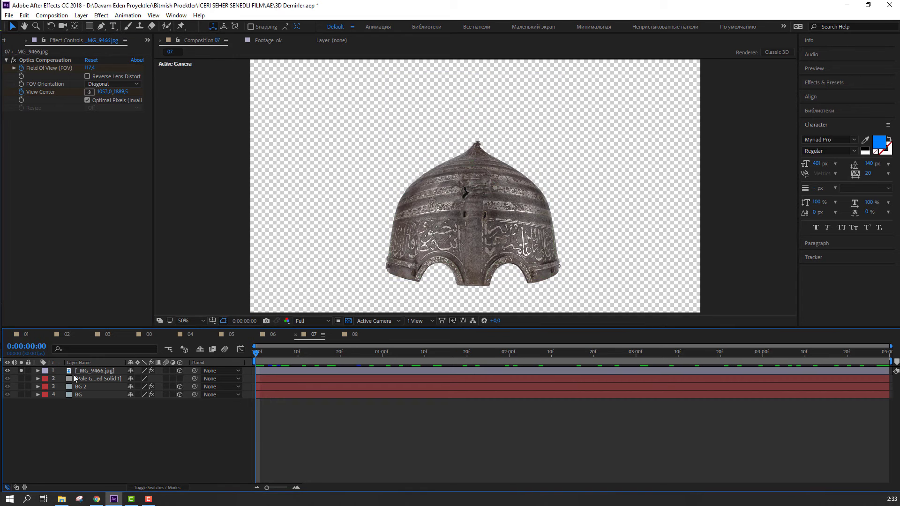
pyautogui.click(21, 370)
pyautogui.moveTo(261, 357)
pyautogui.mouseDown()
pyautogui.moveTo(819, 357)
pyautogui.moveTo(255, 357)
pyautogui.mouseUp()
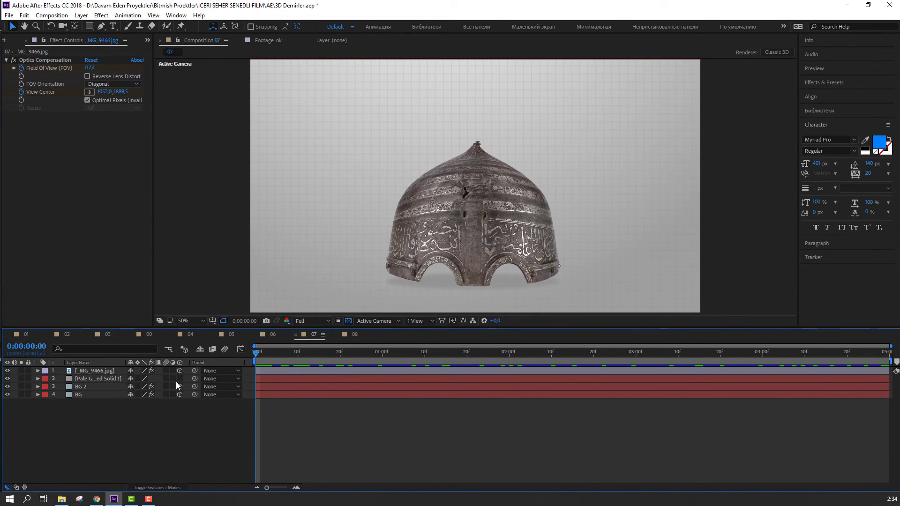
# Open composition 08 and play its helmet animation briefly.
pyautogui.click(347, 336)
pyautogui.press('space')
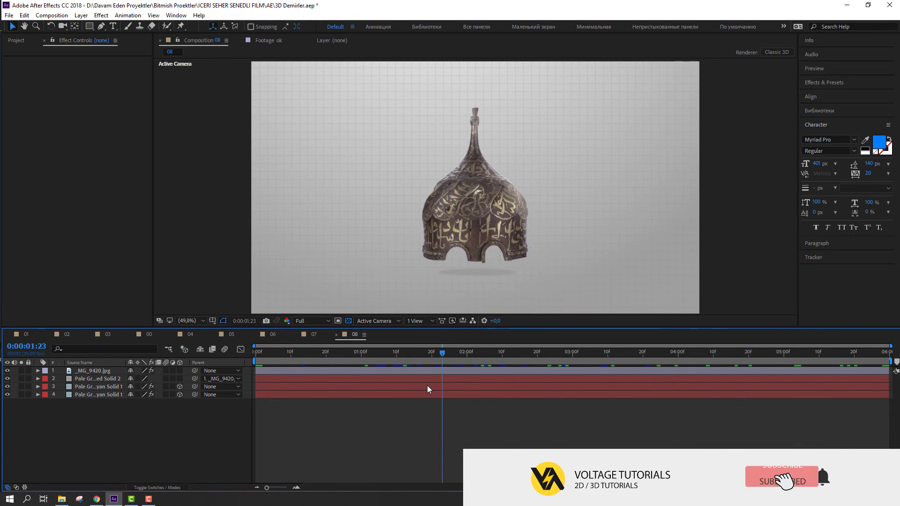
pyautogui.press('space')
# Examine the CC Light Sweep effect on _MG_9420.jpg, scrub to 0:00:01:26, and reveal the layer's keyframed properties.
pyautogui.click(100, 378)
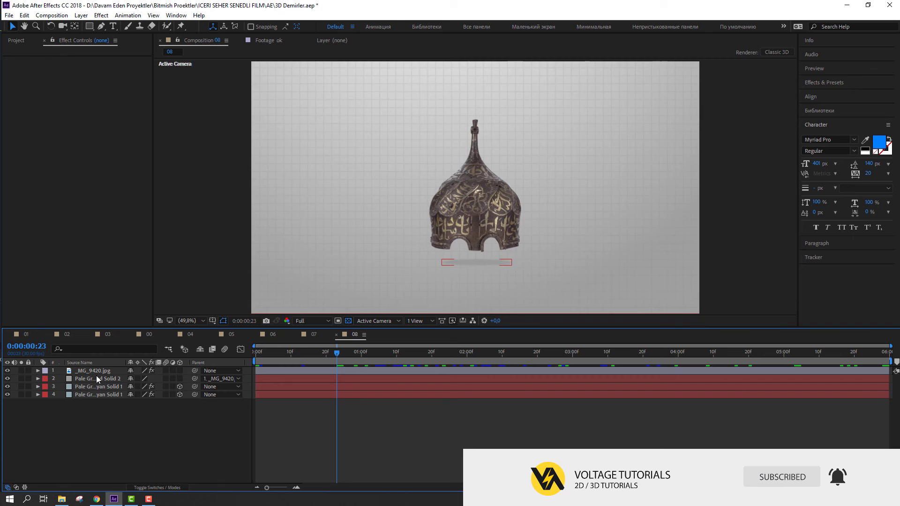
pyautogui.click(97, 371)
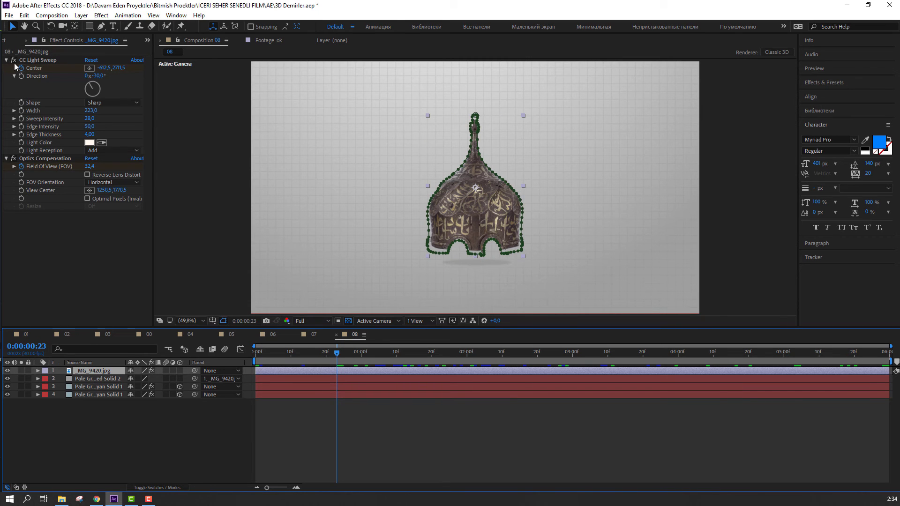
pyautogui.click(15, 64)
pyautogui.moveTo(337, 354); pyautogui.dragTo(452, 363)
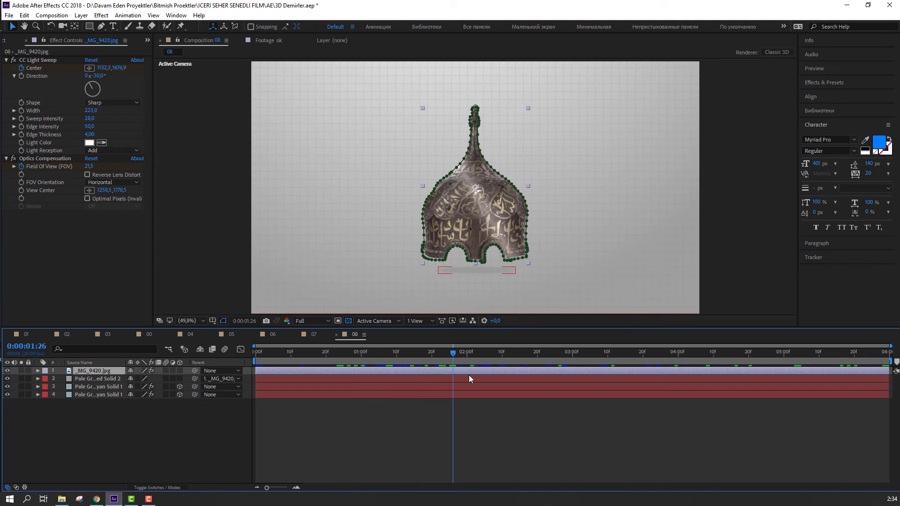
pyautogui.press('u')
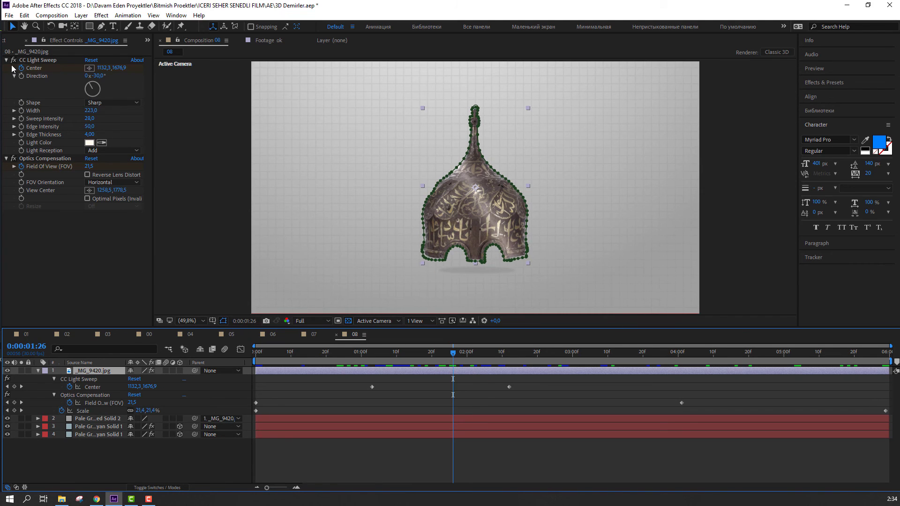
# Compare the helmet with CC Light Sweep and Optics Compensation switched off and on, inspecting the details at 100% magnification.
pyautogui.click(14, 61)
pyautogui.click(14, 60)
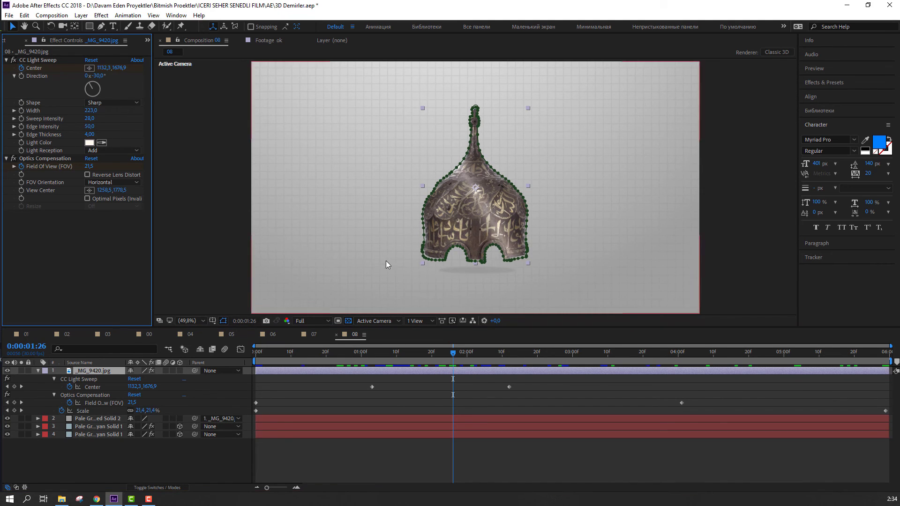
pyautogui.scroll(1, 395, 268)
pyautogui.scroll(1, 396, 270)
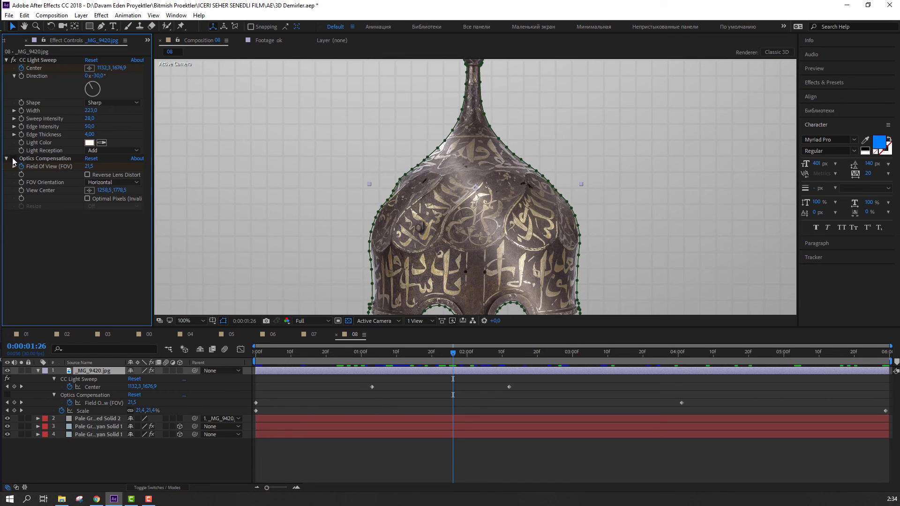
# Deselect the helmet layer, scrub its close-up animation to 0:00:03:03, and return to the first frame with the layer's properties collapsed.
pyautogui.click(435, 410)
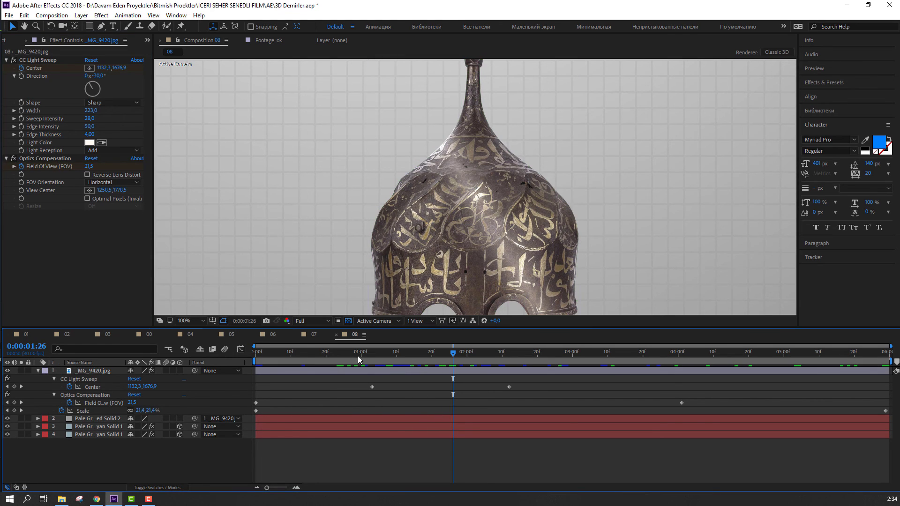
pyautogui.moveTo(358, 356); pyautogui.dragTo(583, 370)
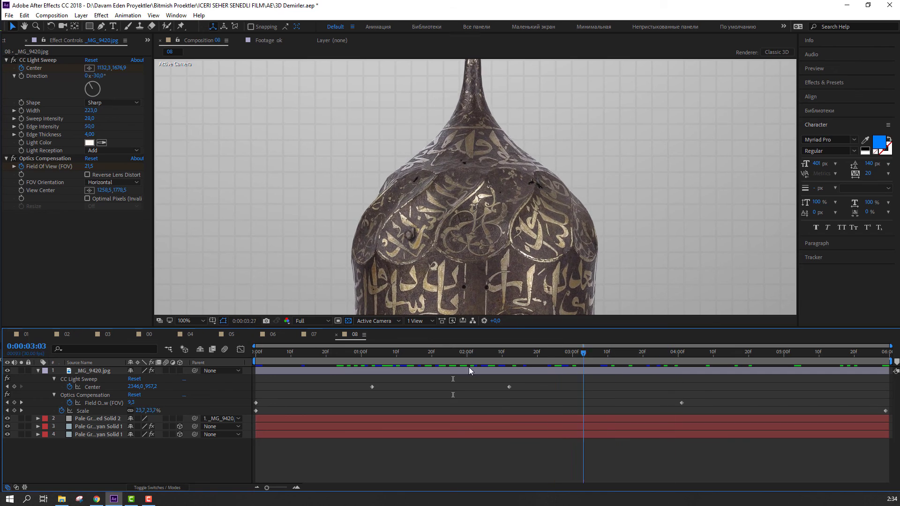
pyautogui.press('Home')
pyautogui.click(38, 371)
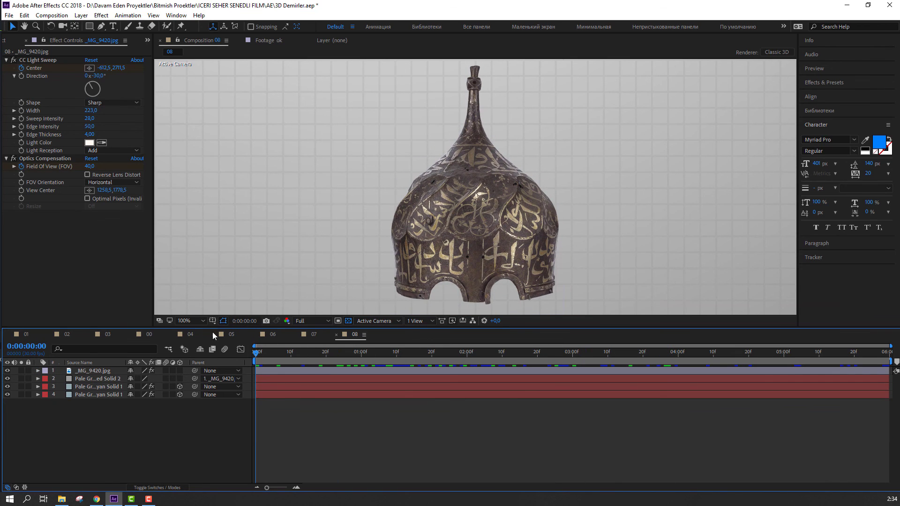
# Fit composition 08 in the viewer and preview the helmet animation from the first frame.
pyautogui.click(198, 322)
pyautogui.click(215, 166)
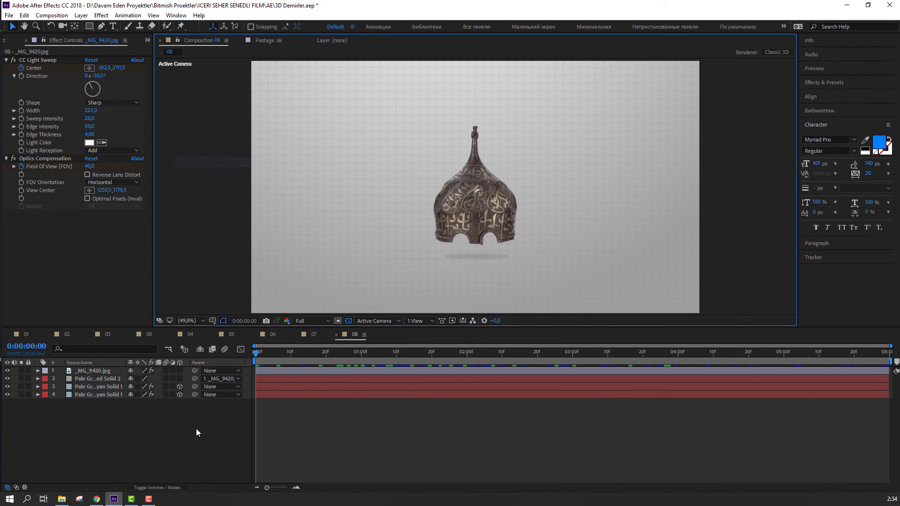
pyautogui.press('space')
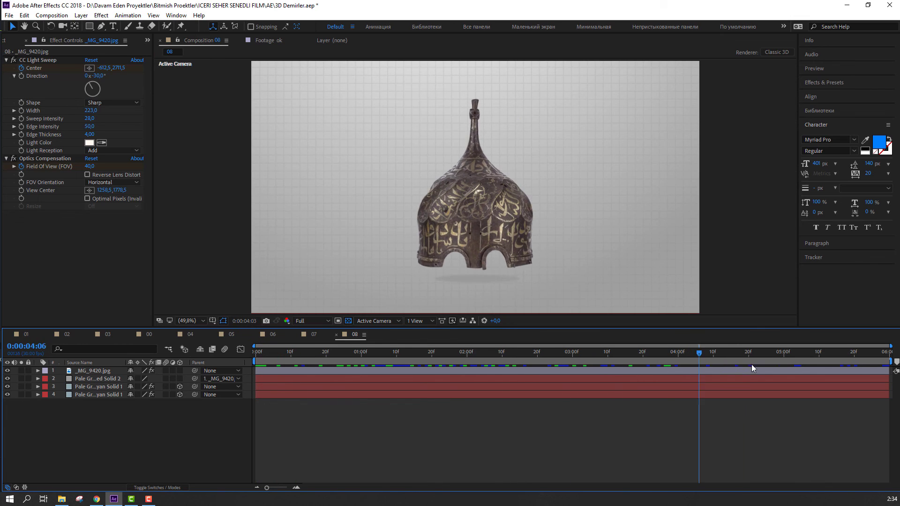